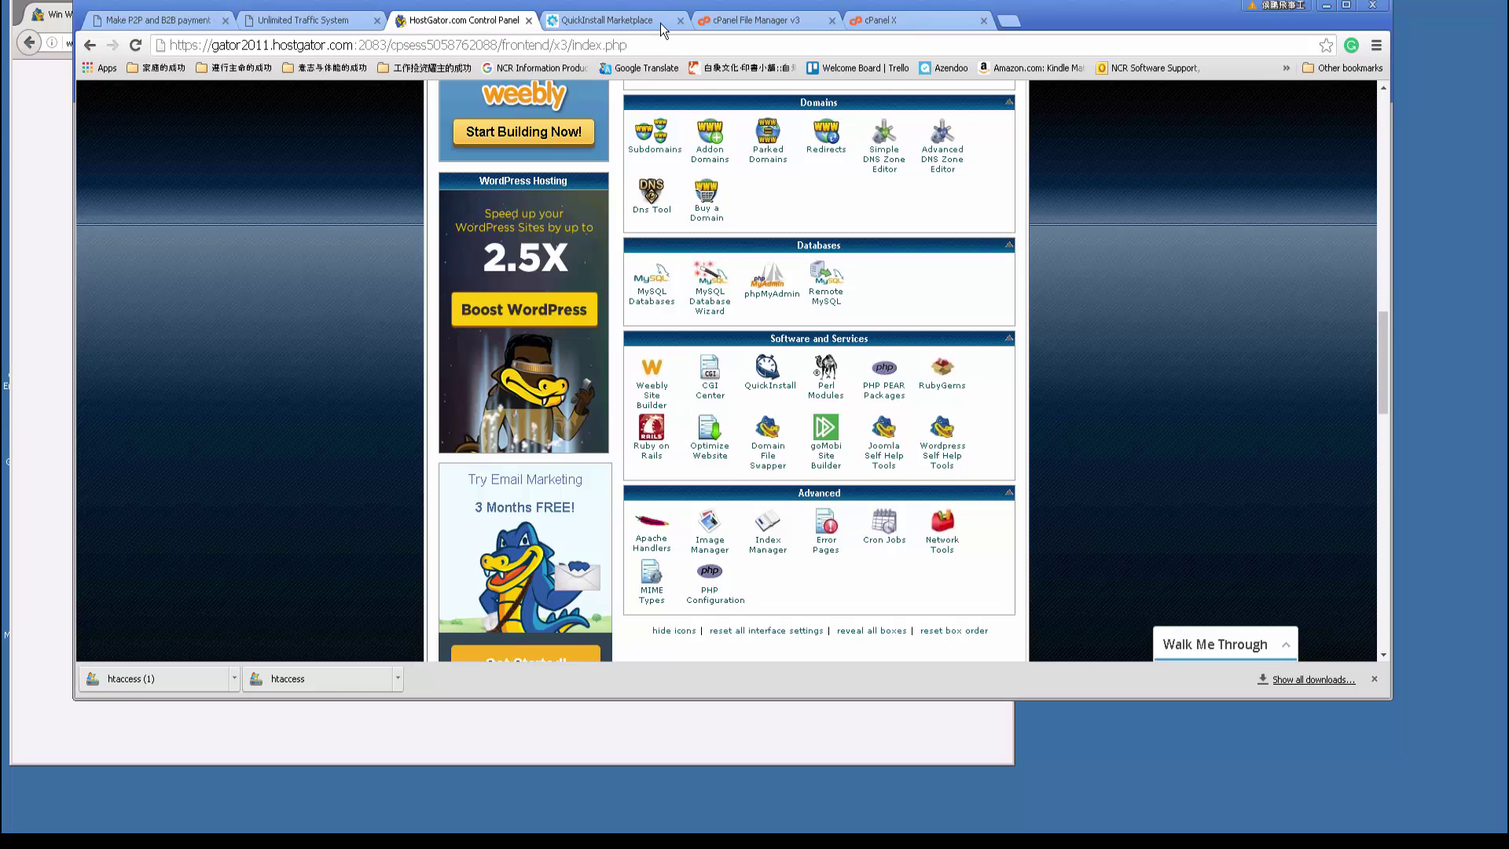
Browse the File Manager into public_html/wwpn to list its WordPress files.
left_click(753, 21)
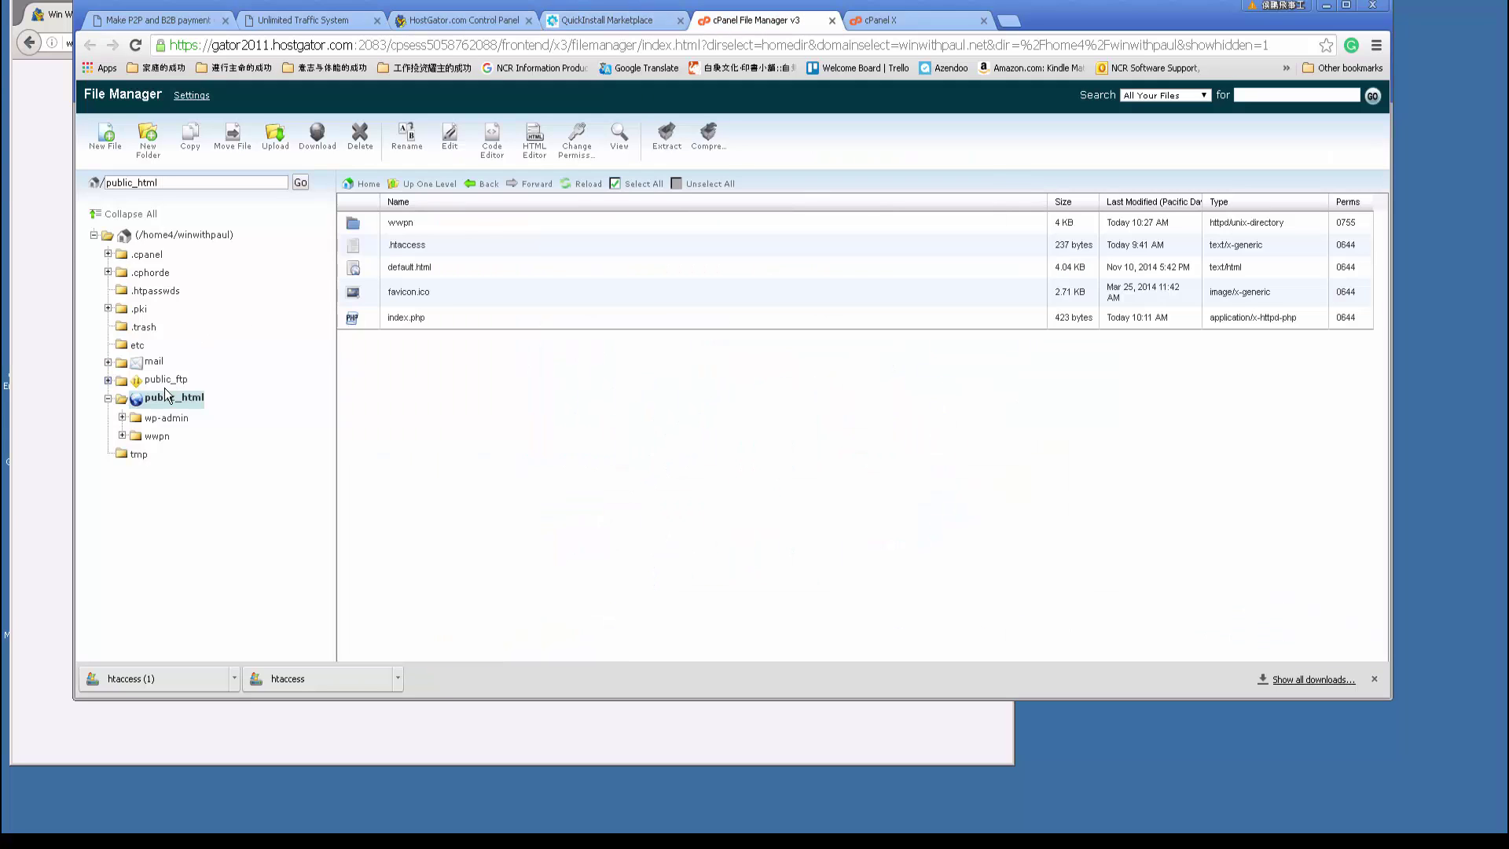
left_click(178, 399)
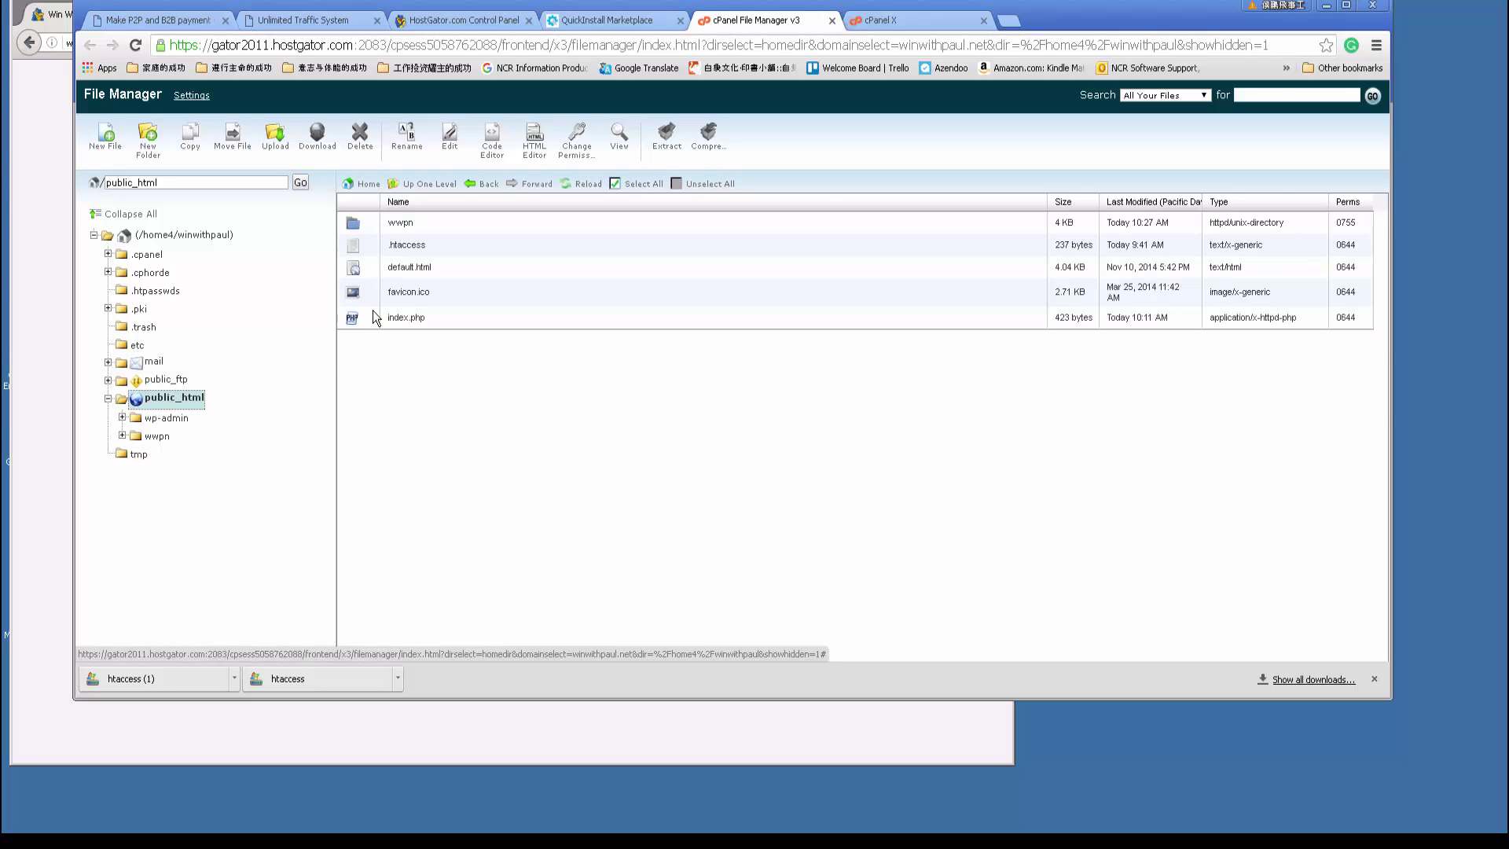
left_click(157, 436)
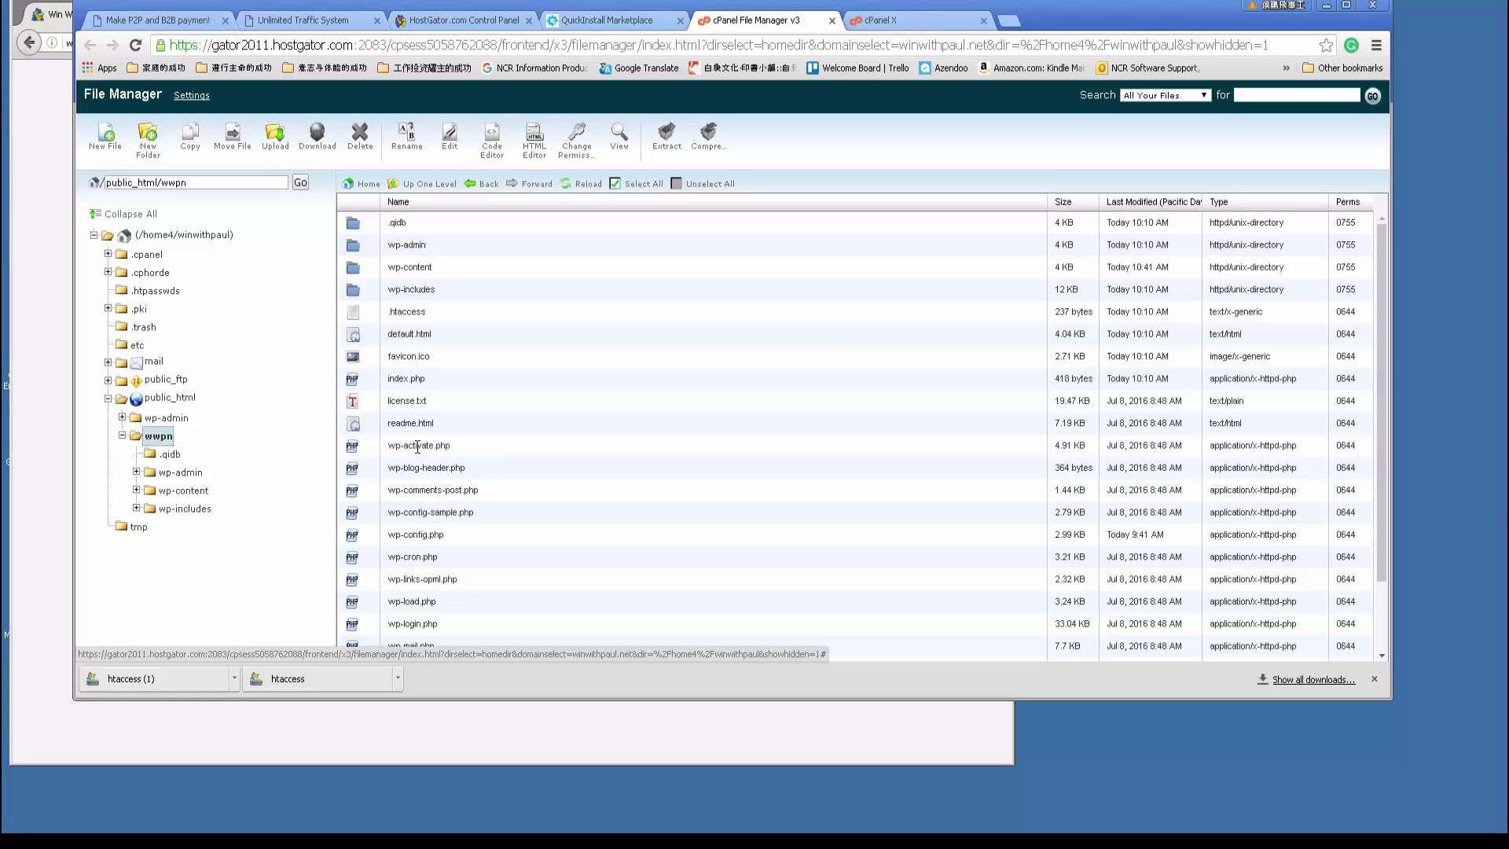
List QuickInstall's My Installs with the WordPress 4.5.3 site, then minimize the browser.
left_click(639, 27)
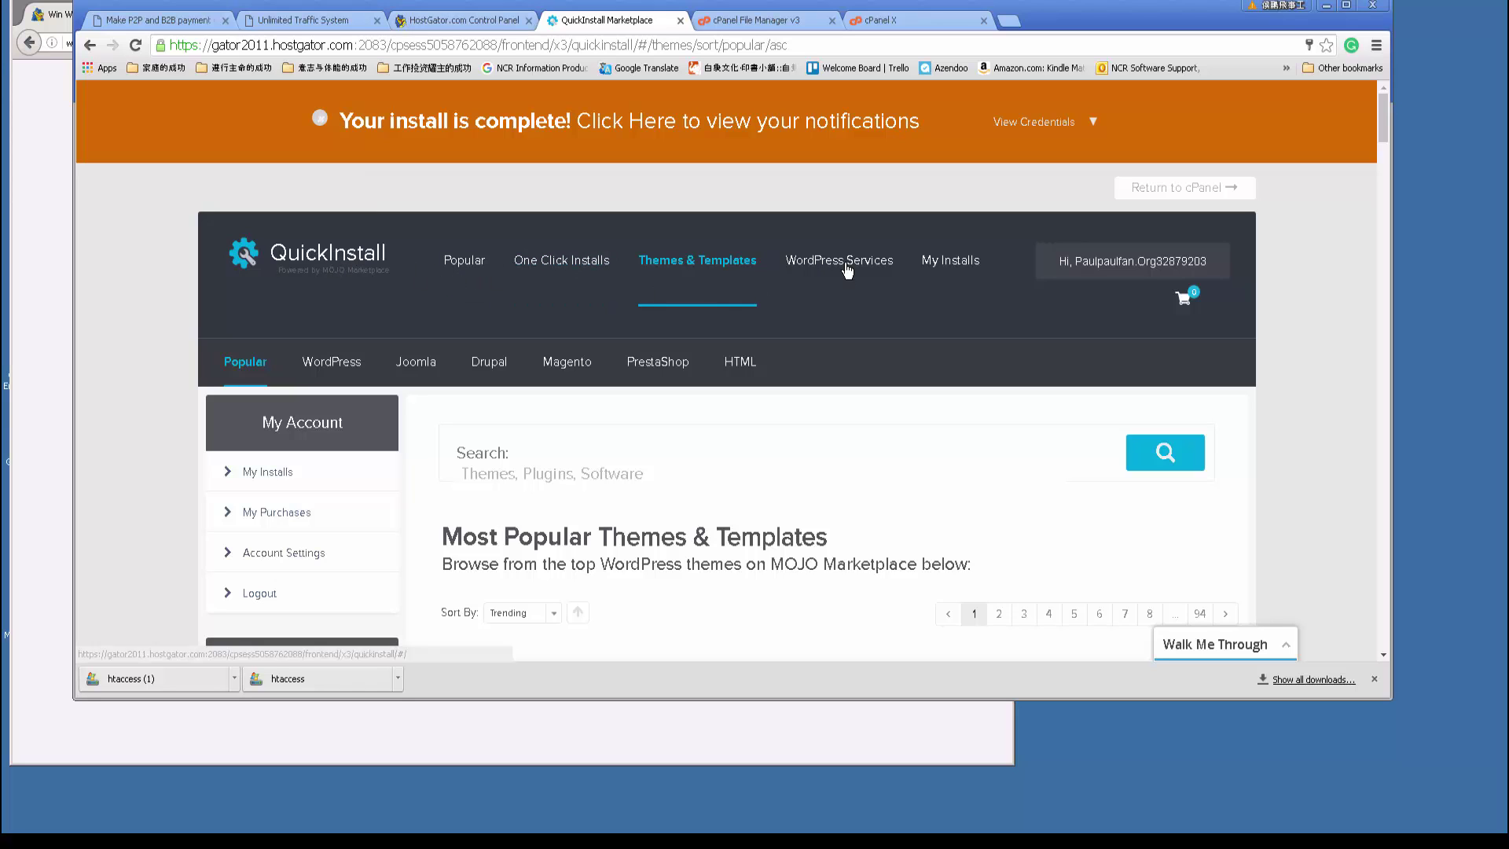
left_click(953, 262)
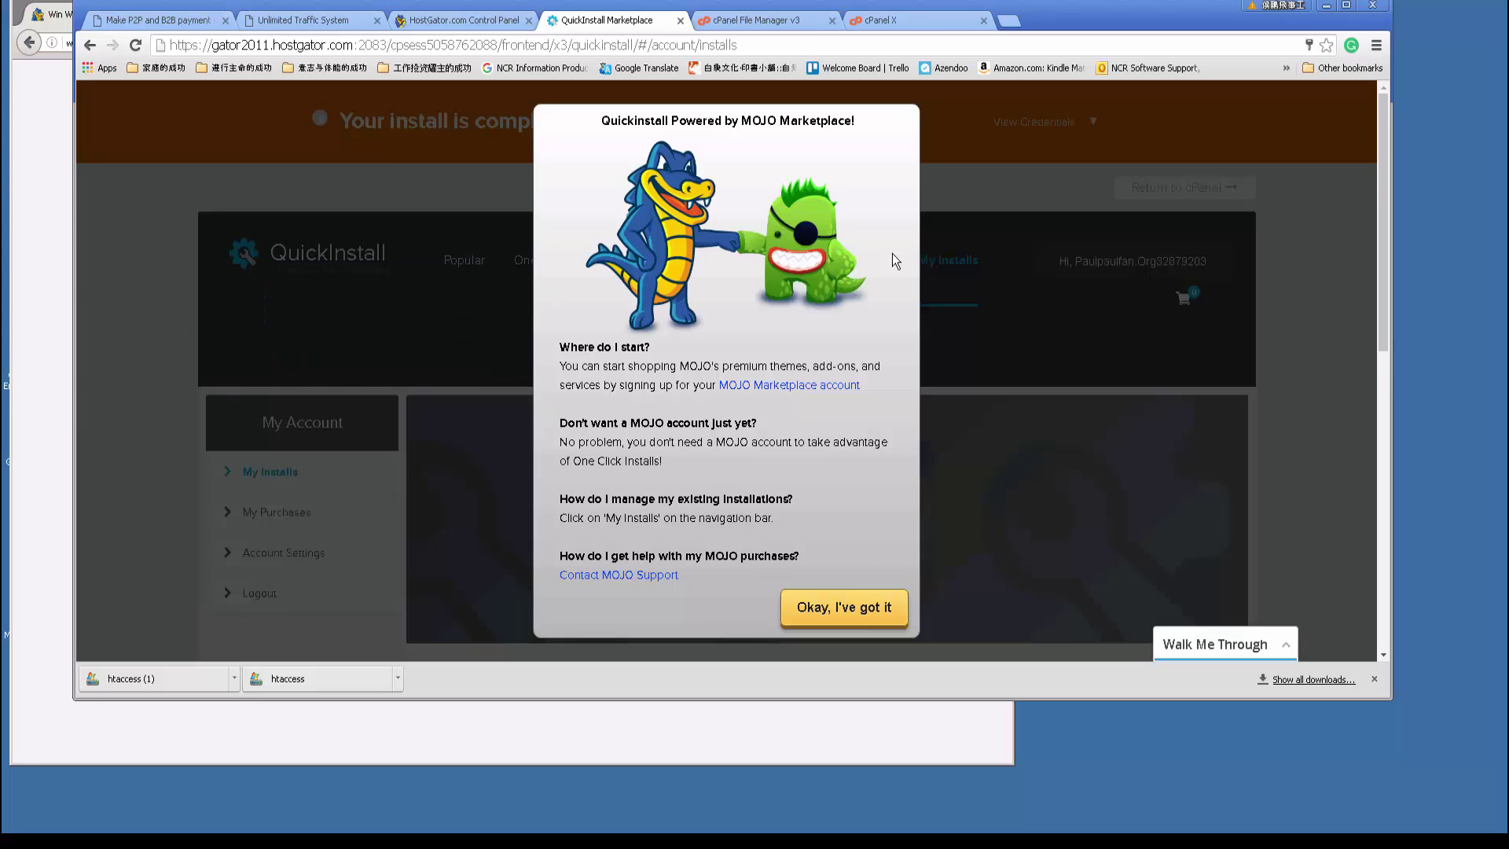
left_click(862, 610)
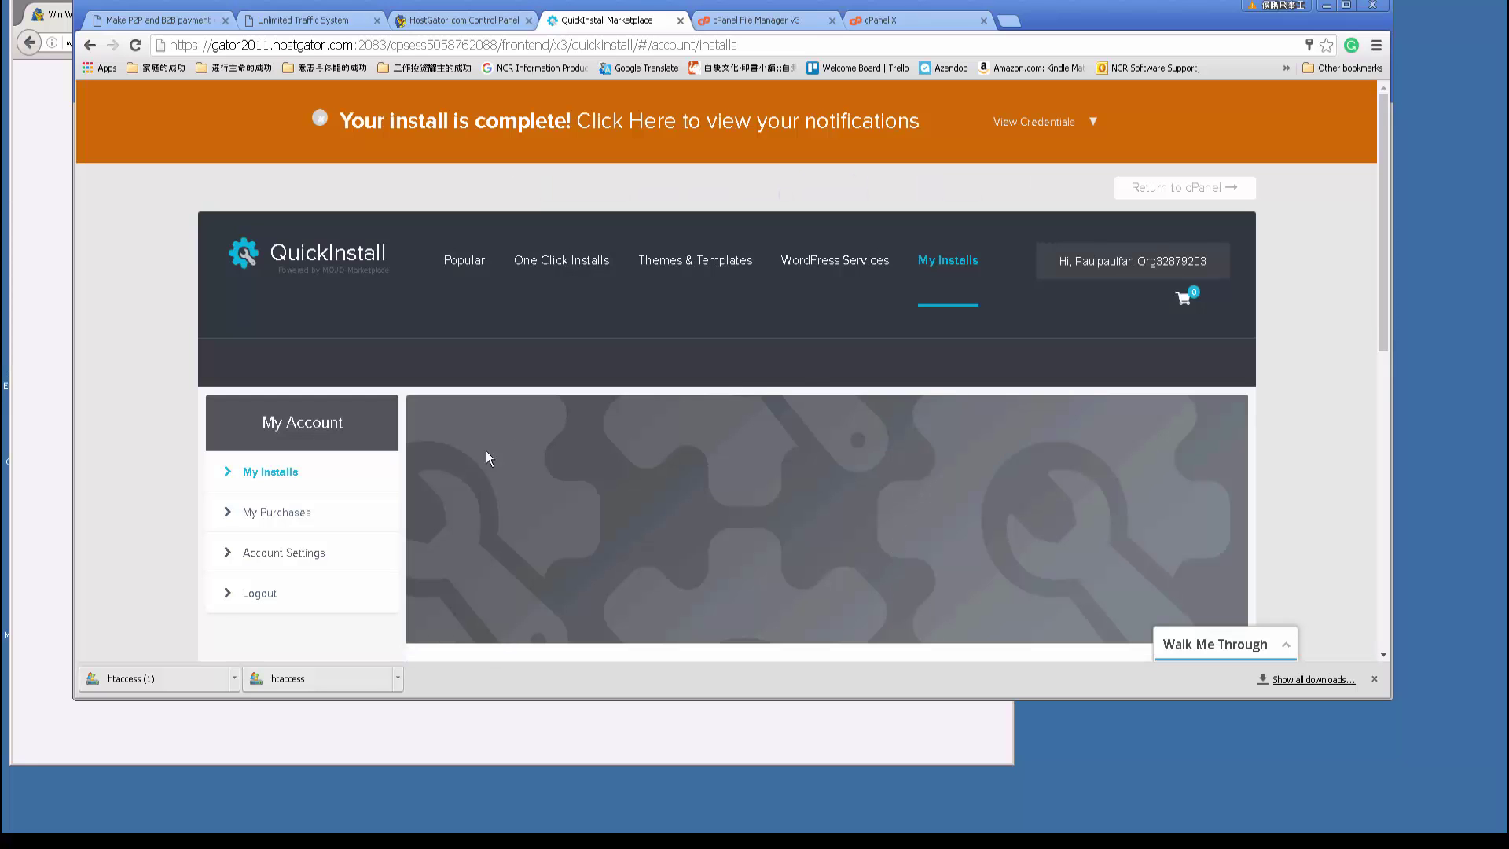
scroll(475, 465, "down", 6)
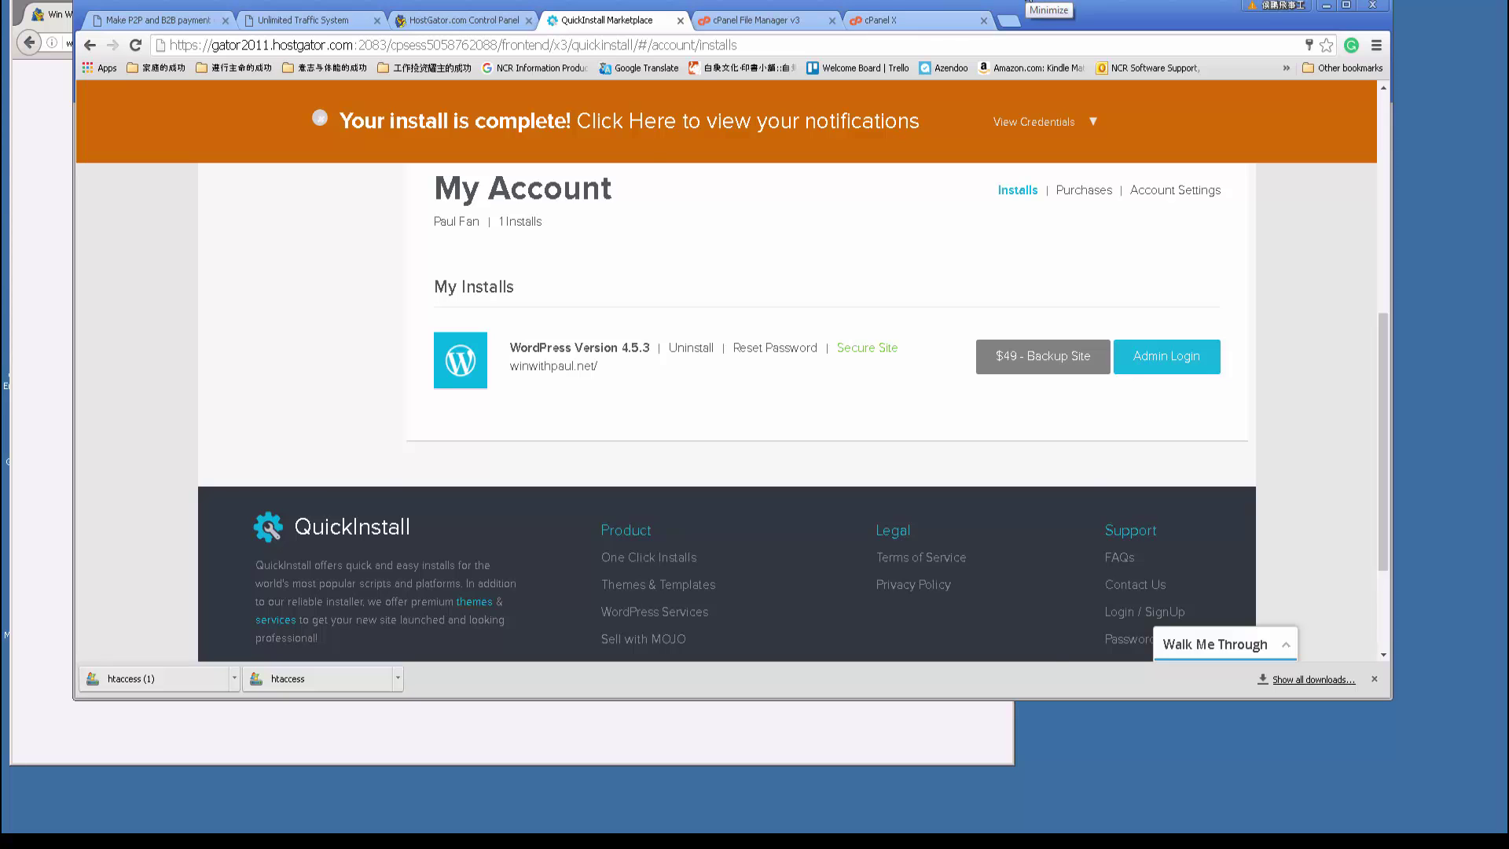
left_click(1327, 5)
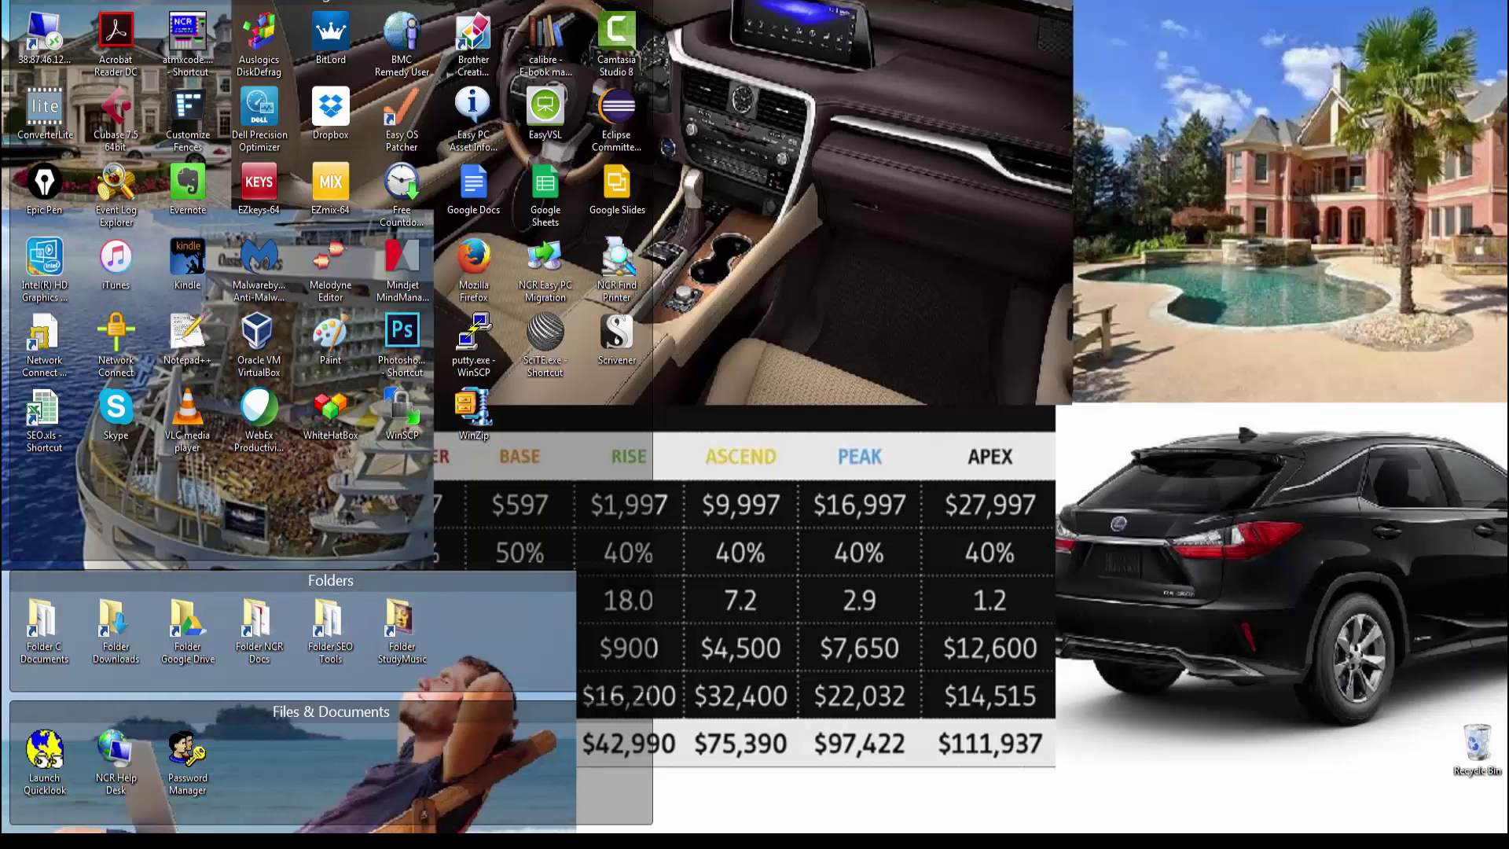
Load the site's /wp-admin/ dashboard and highlight wwpn in its resulting URL.
left_click(359, 833)
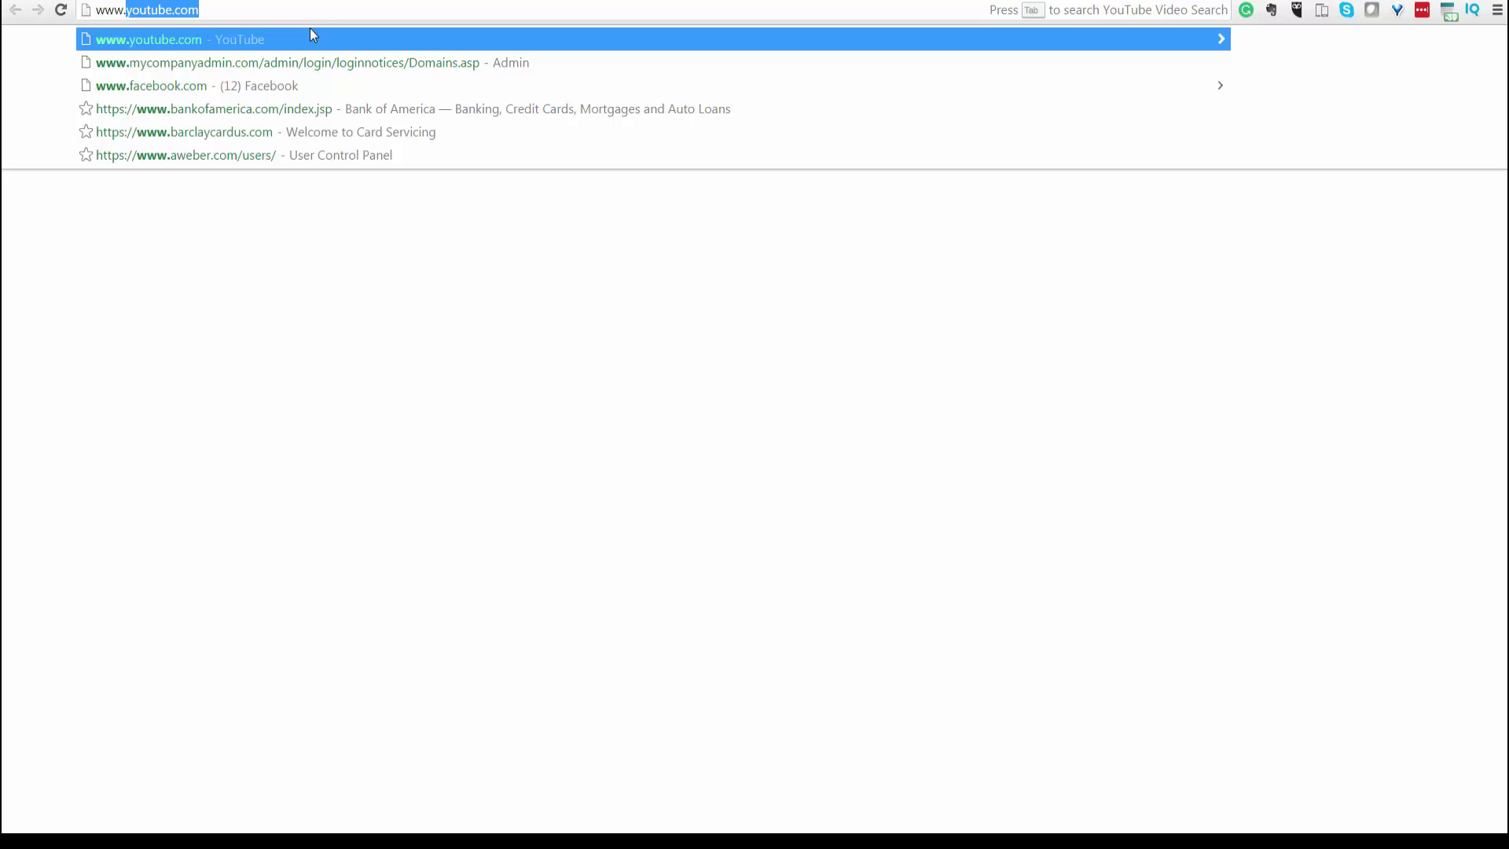
type("winwith")
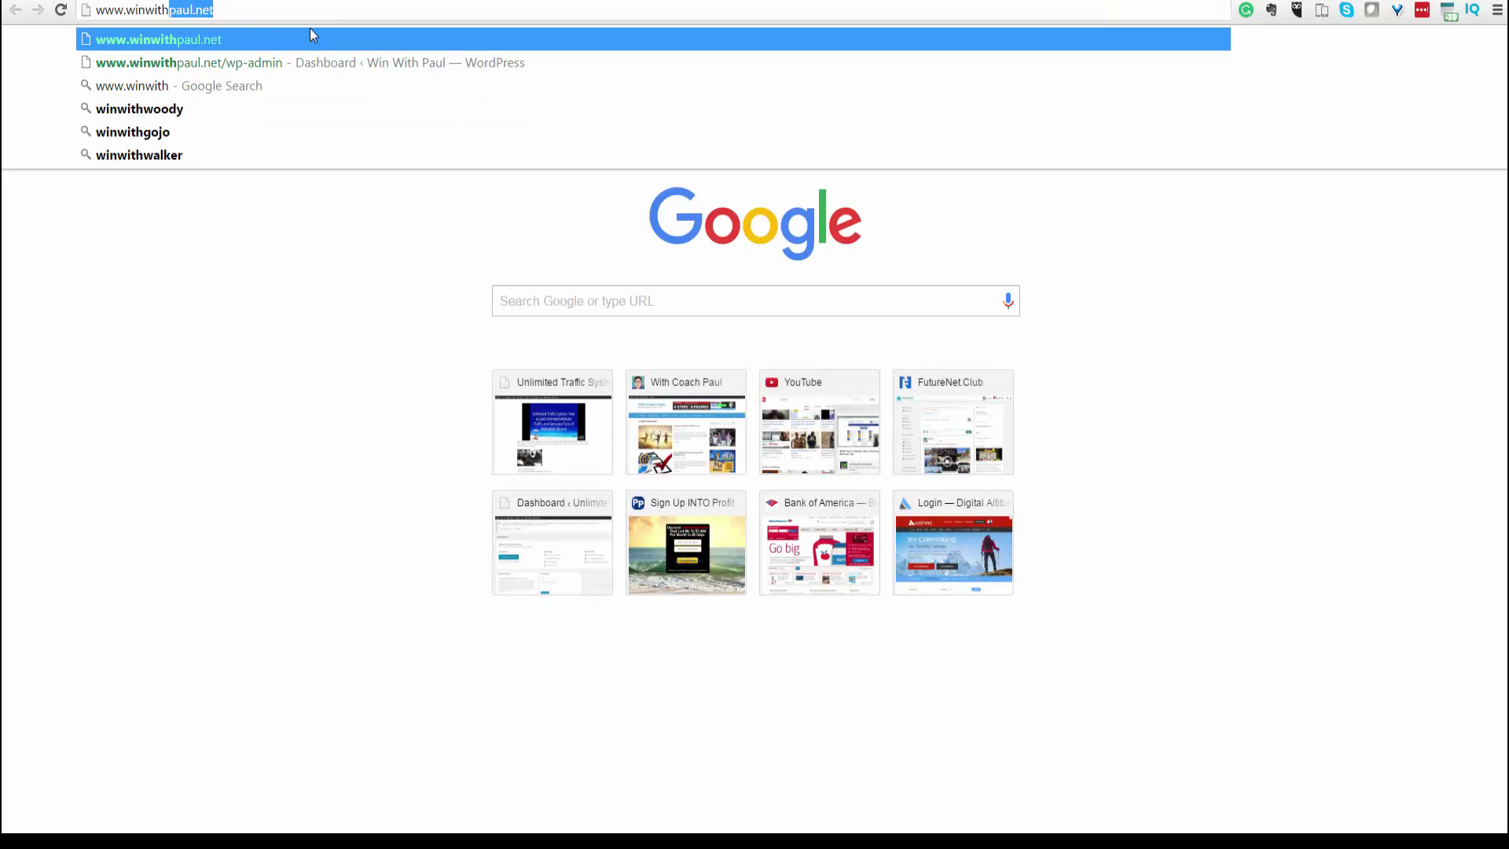
key("Right")
type("/wi")
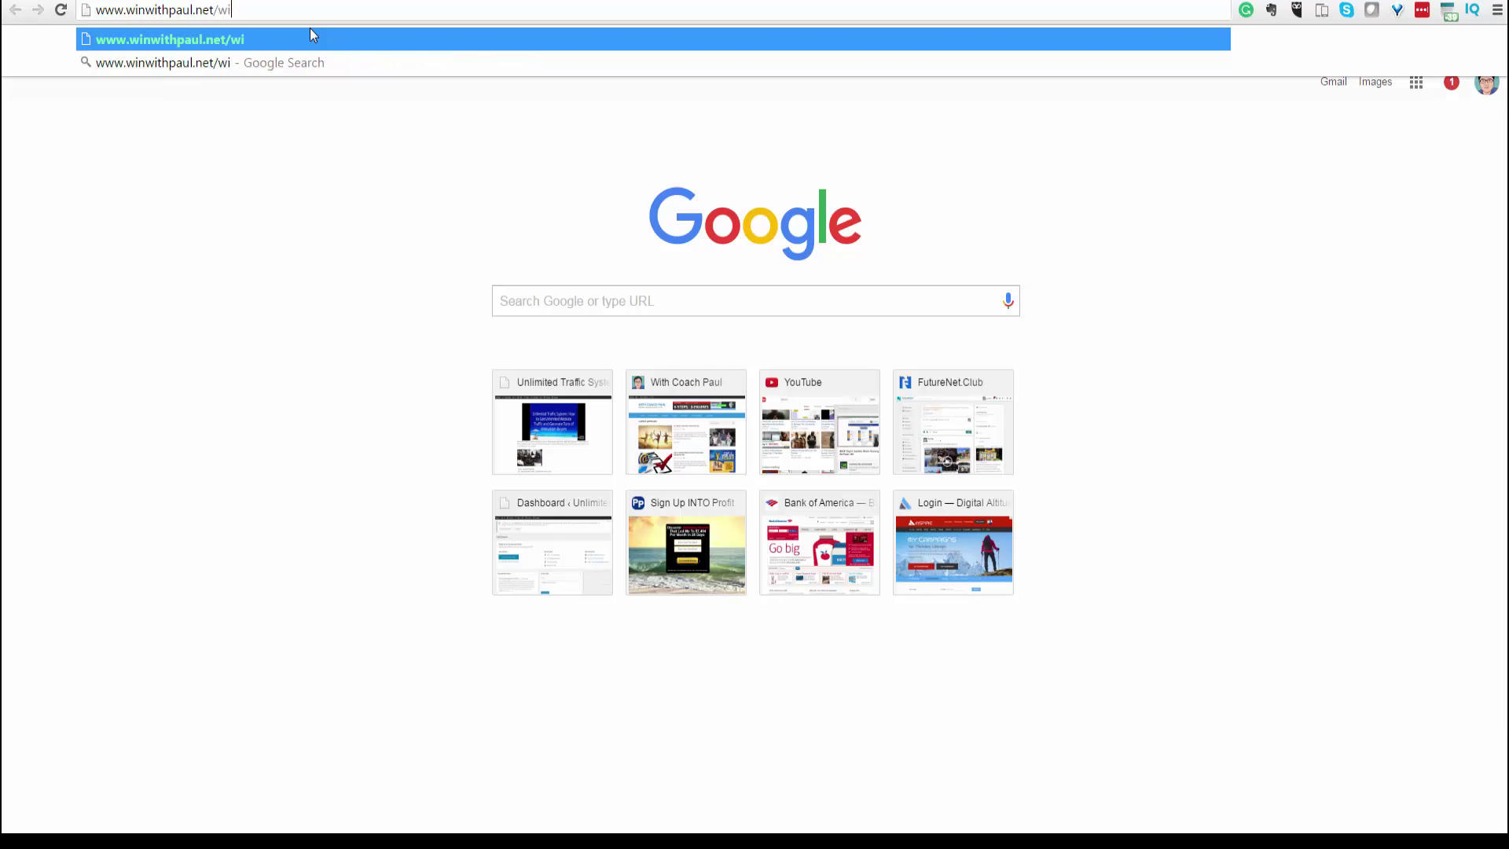
key("BackSpace")
type("p-")
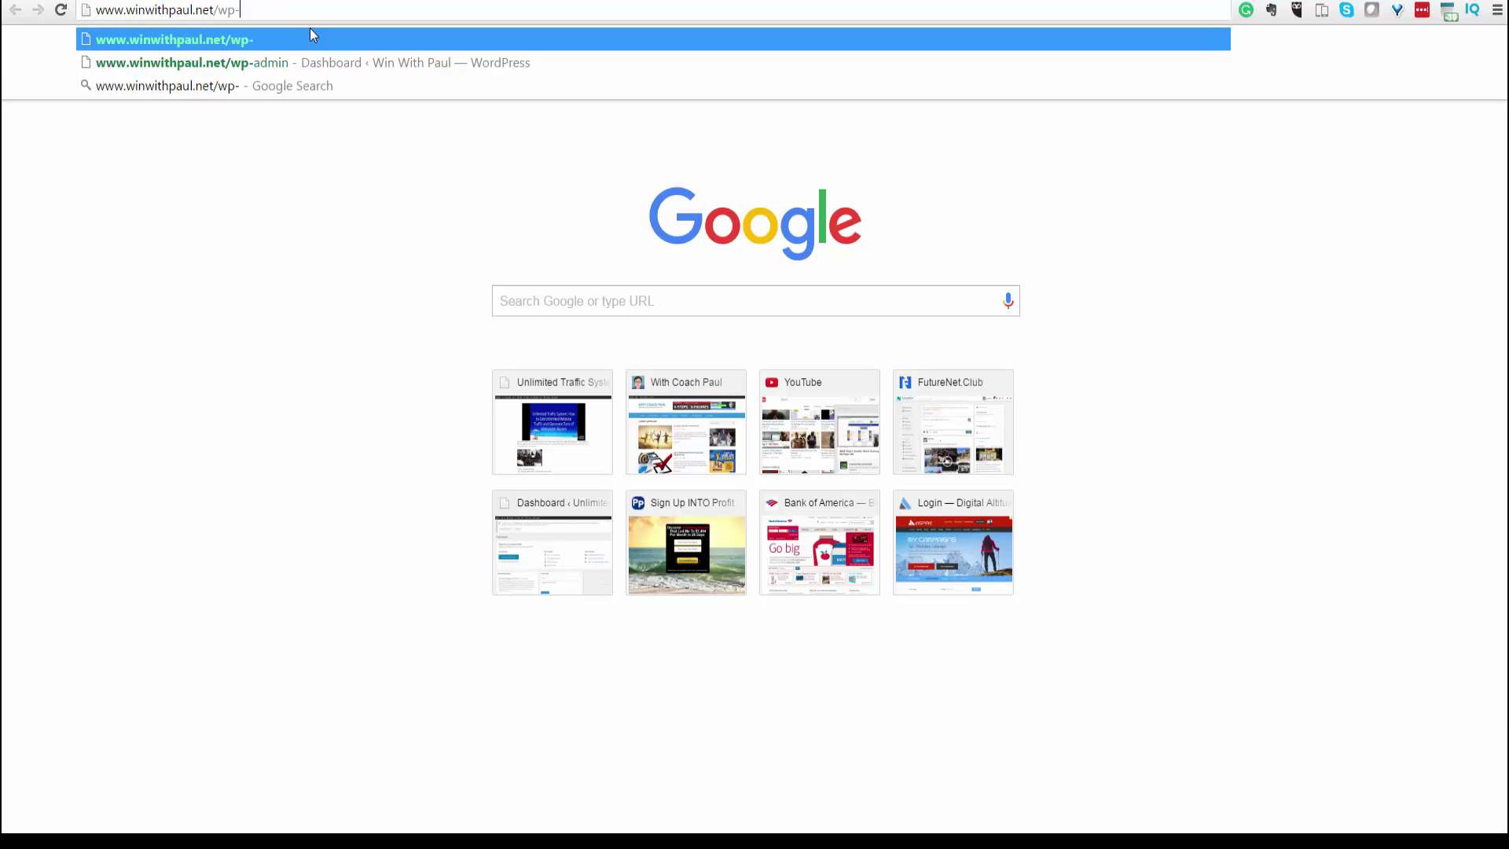
type("admin/")
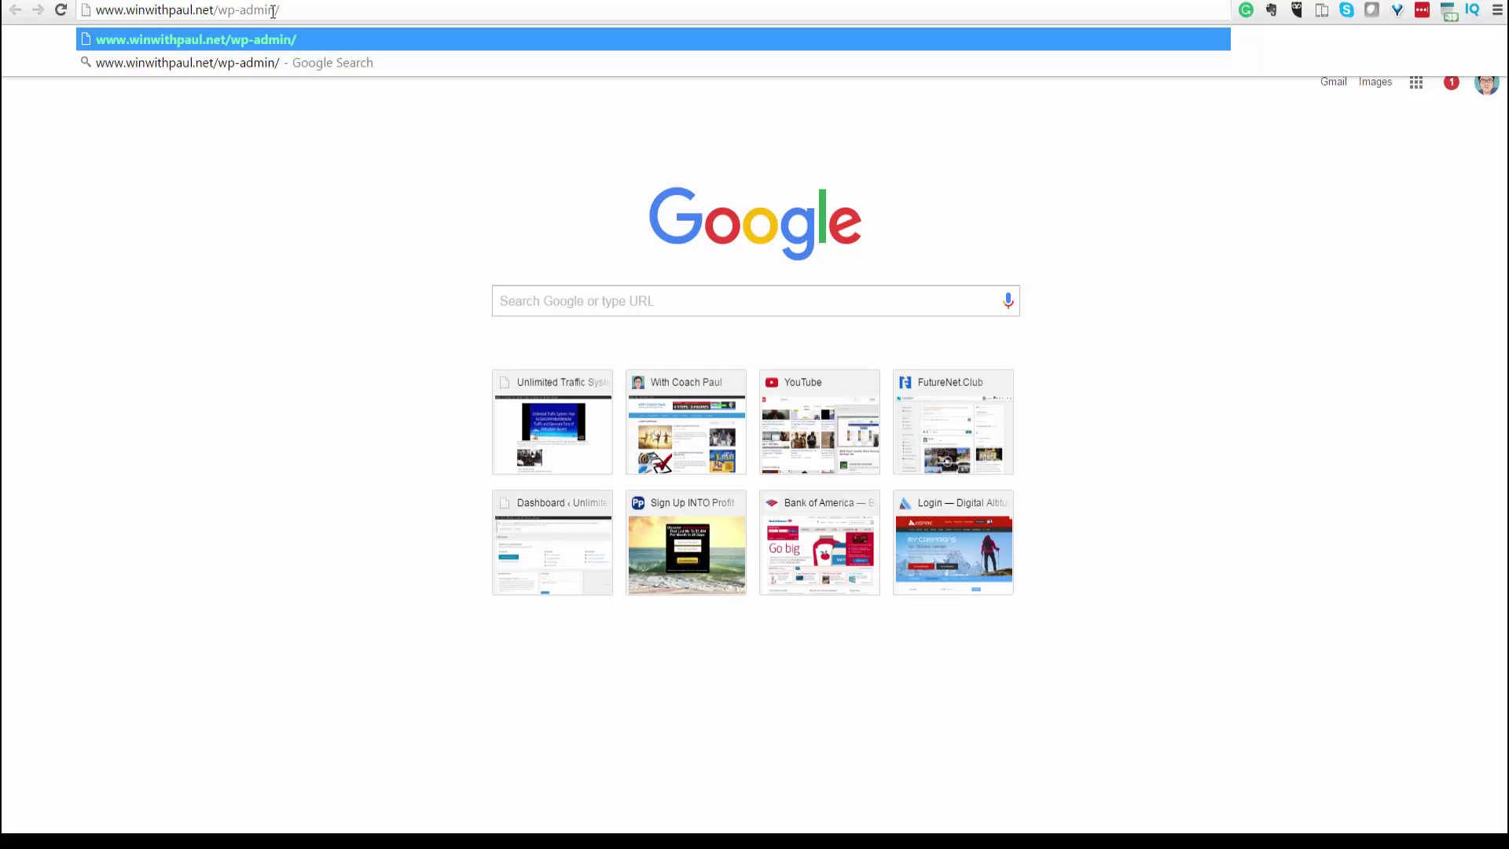
key("Return")
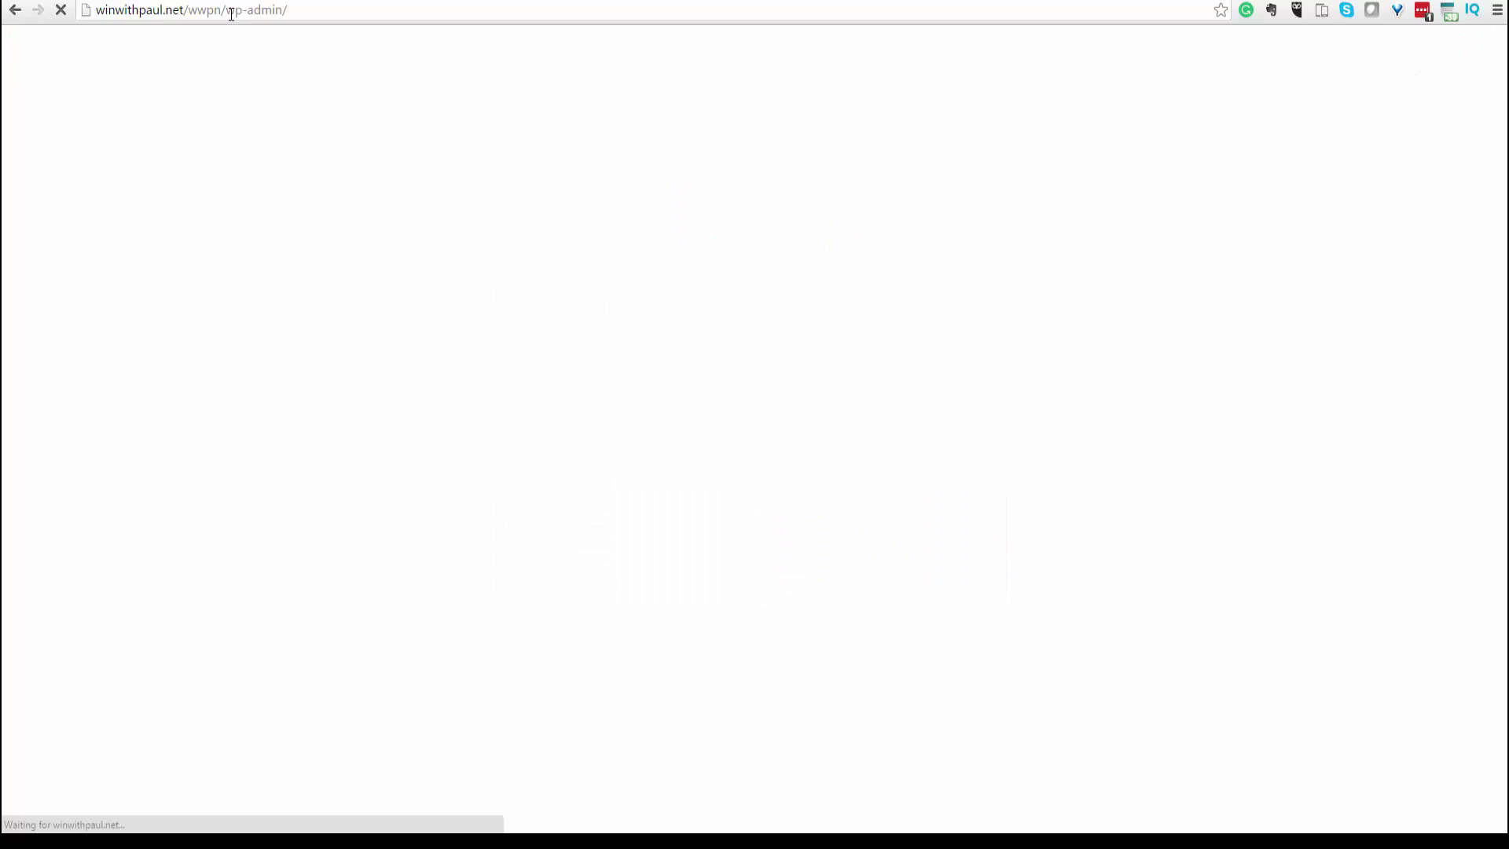
double_click(193, 11)
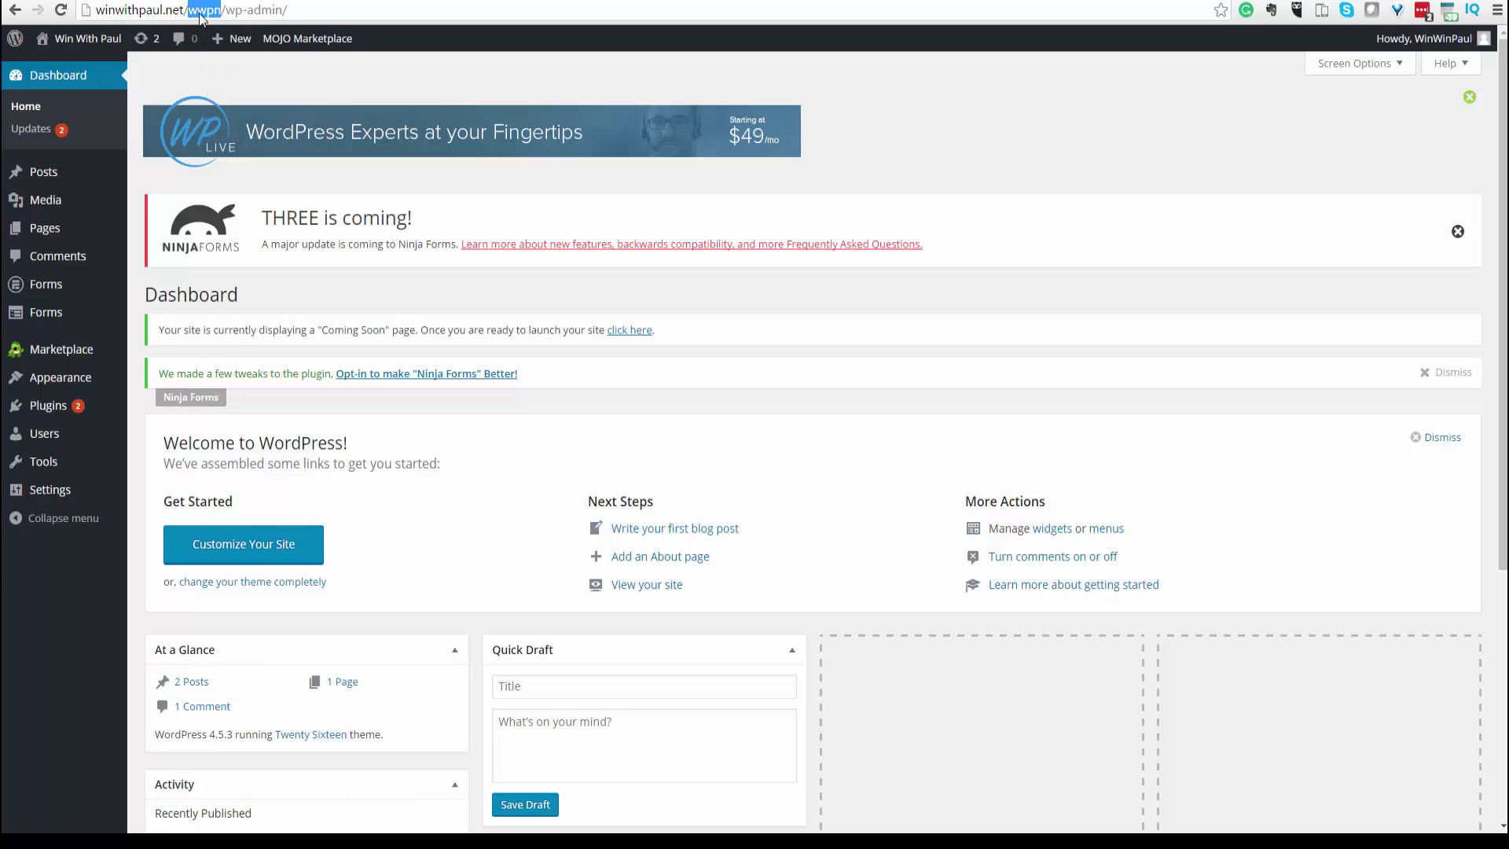
Open Settings > General and highlight /wwpn in the WordPress Address (URL) field.
left_click(70, 490)
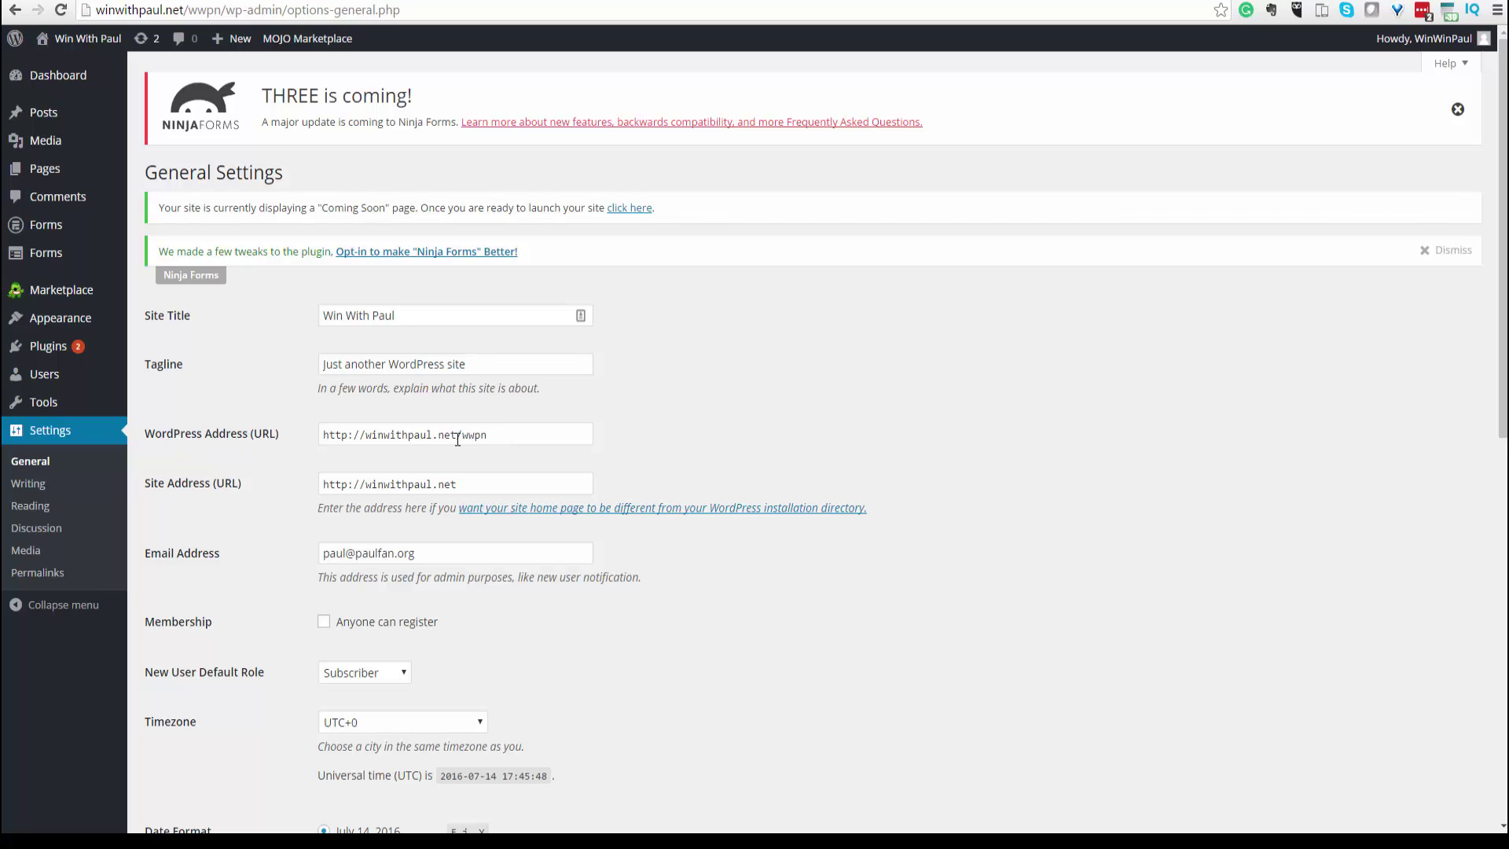
left_click_drag(457, 436, 493, 438)
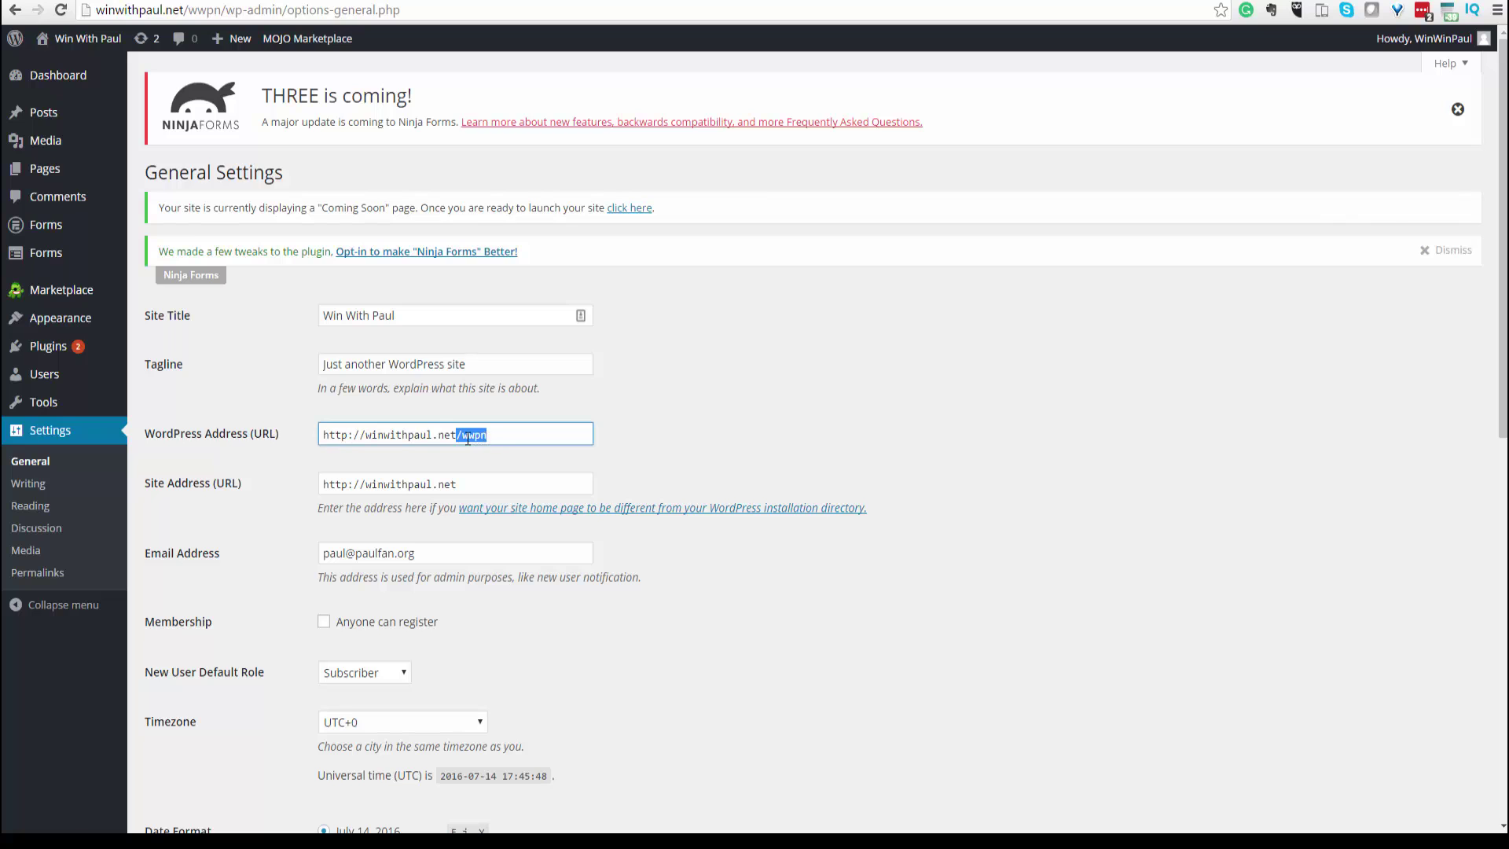
left_click(498, 436)
scroll(425, 672, "down", 6)
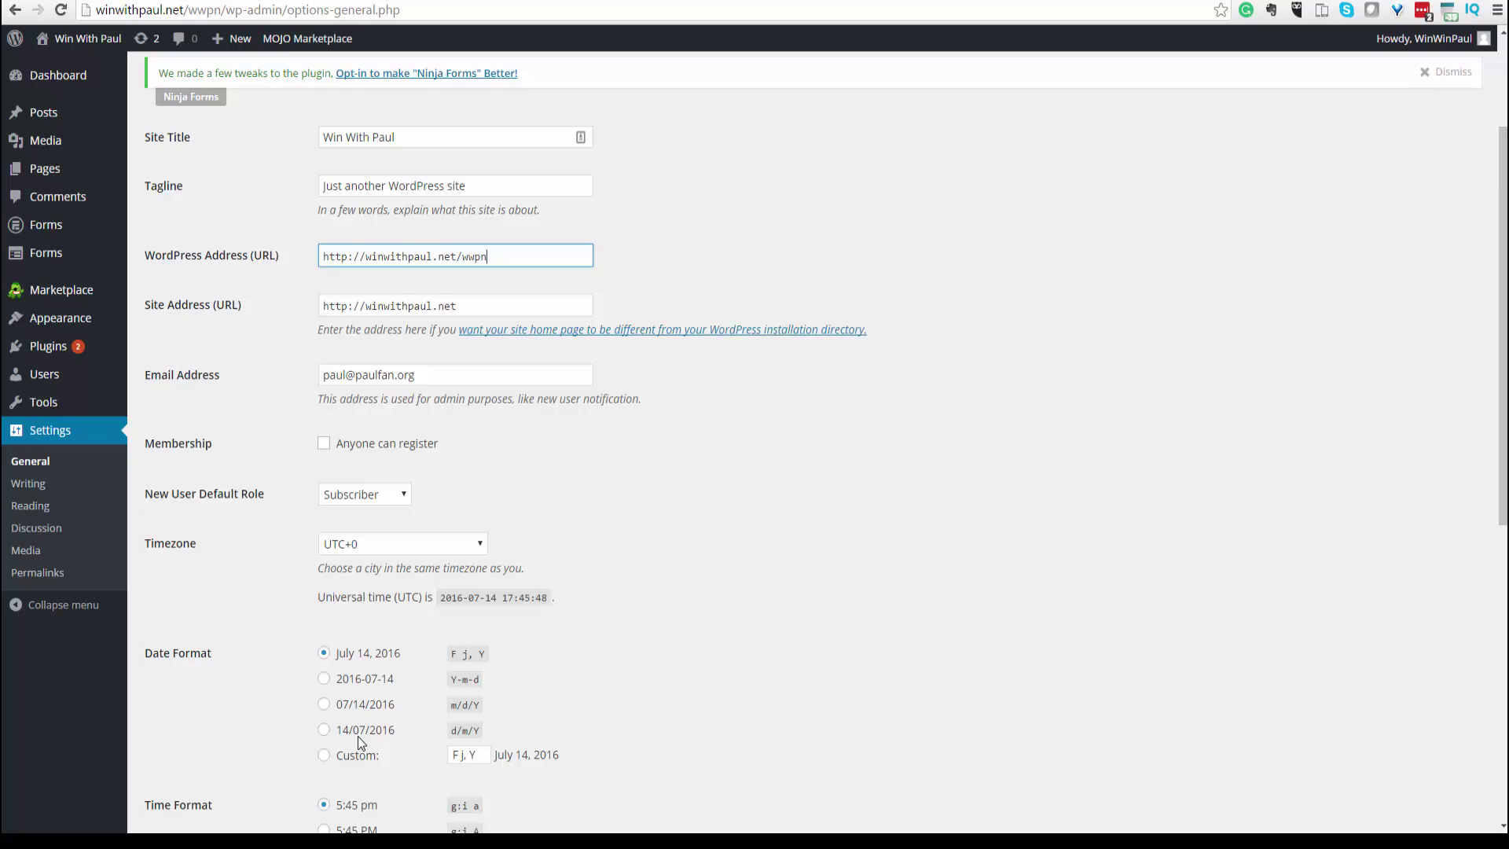
scroll(283, 755, "down", 3)
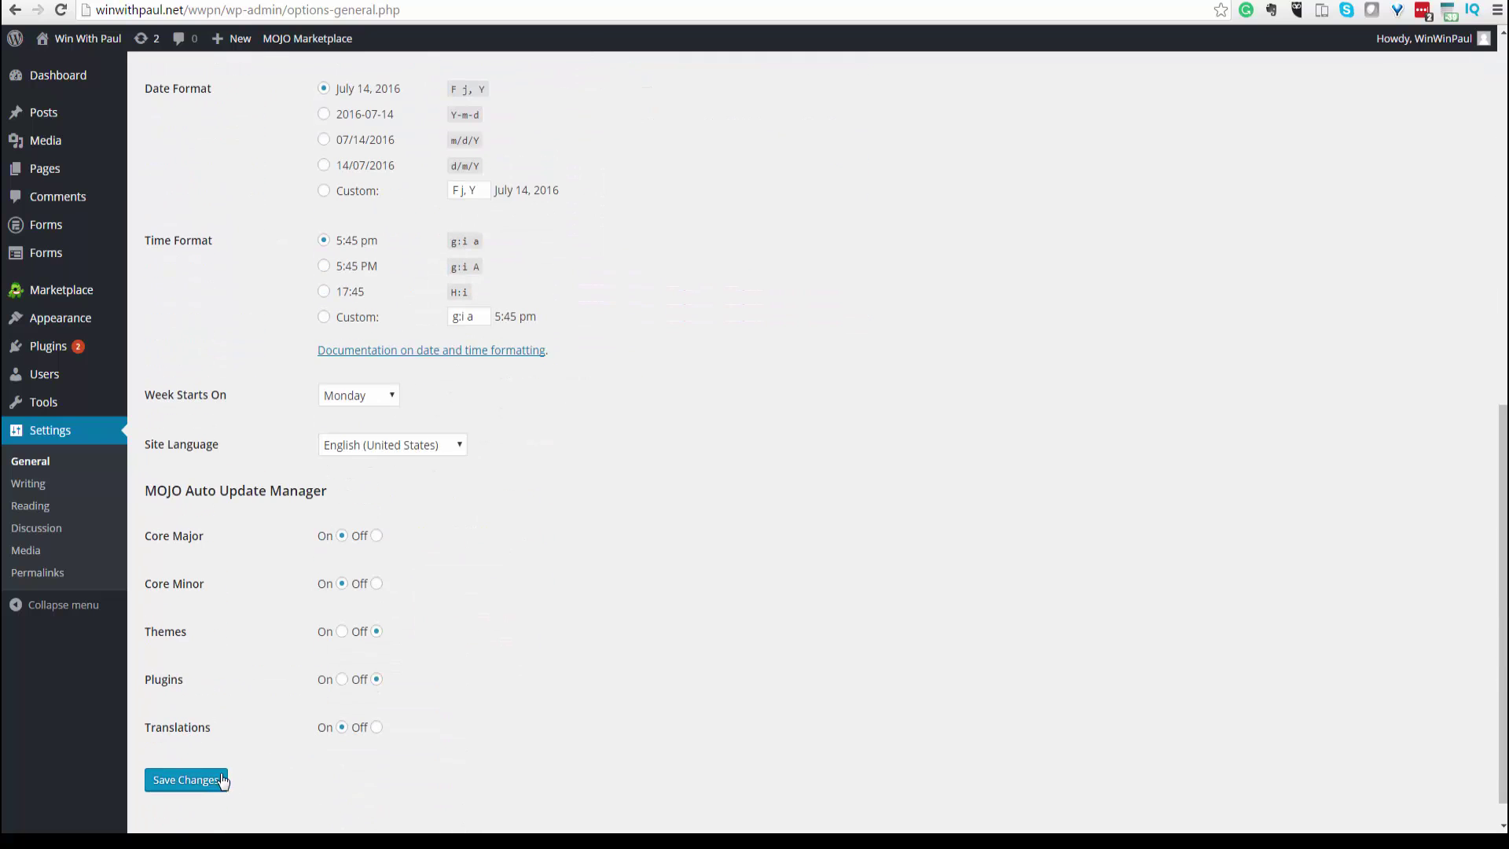
scroll(393, 551, "up", 6)
scroll(435, 344, "up", 1)
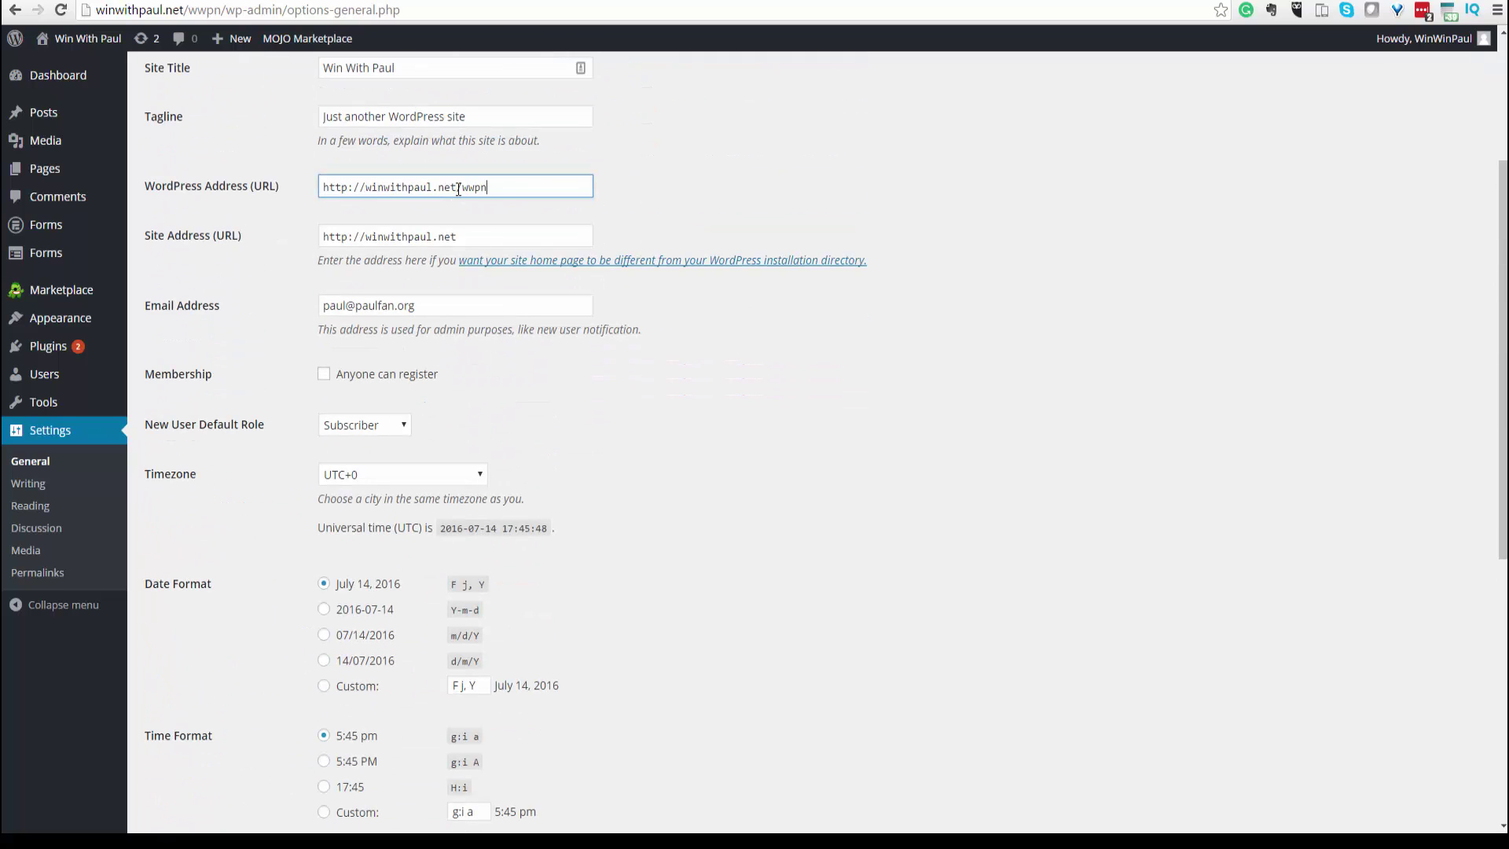
left_click_drag(456, 187, 500, 190)
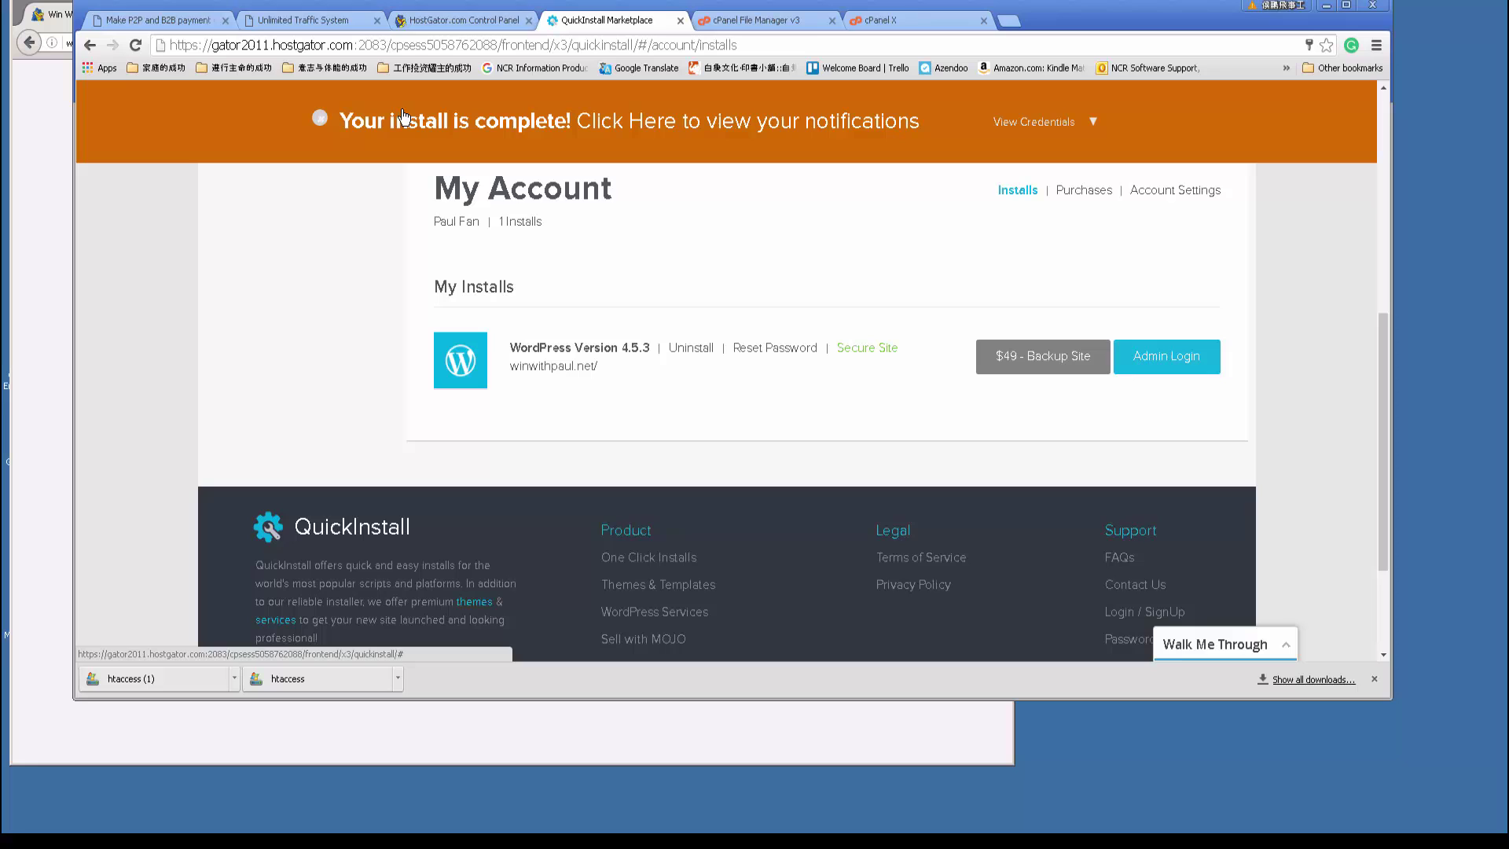
Return to the File Manager's public_html folder with its 423-byte index.php.
left_click(745, 21)
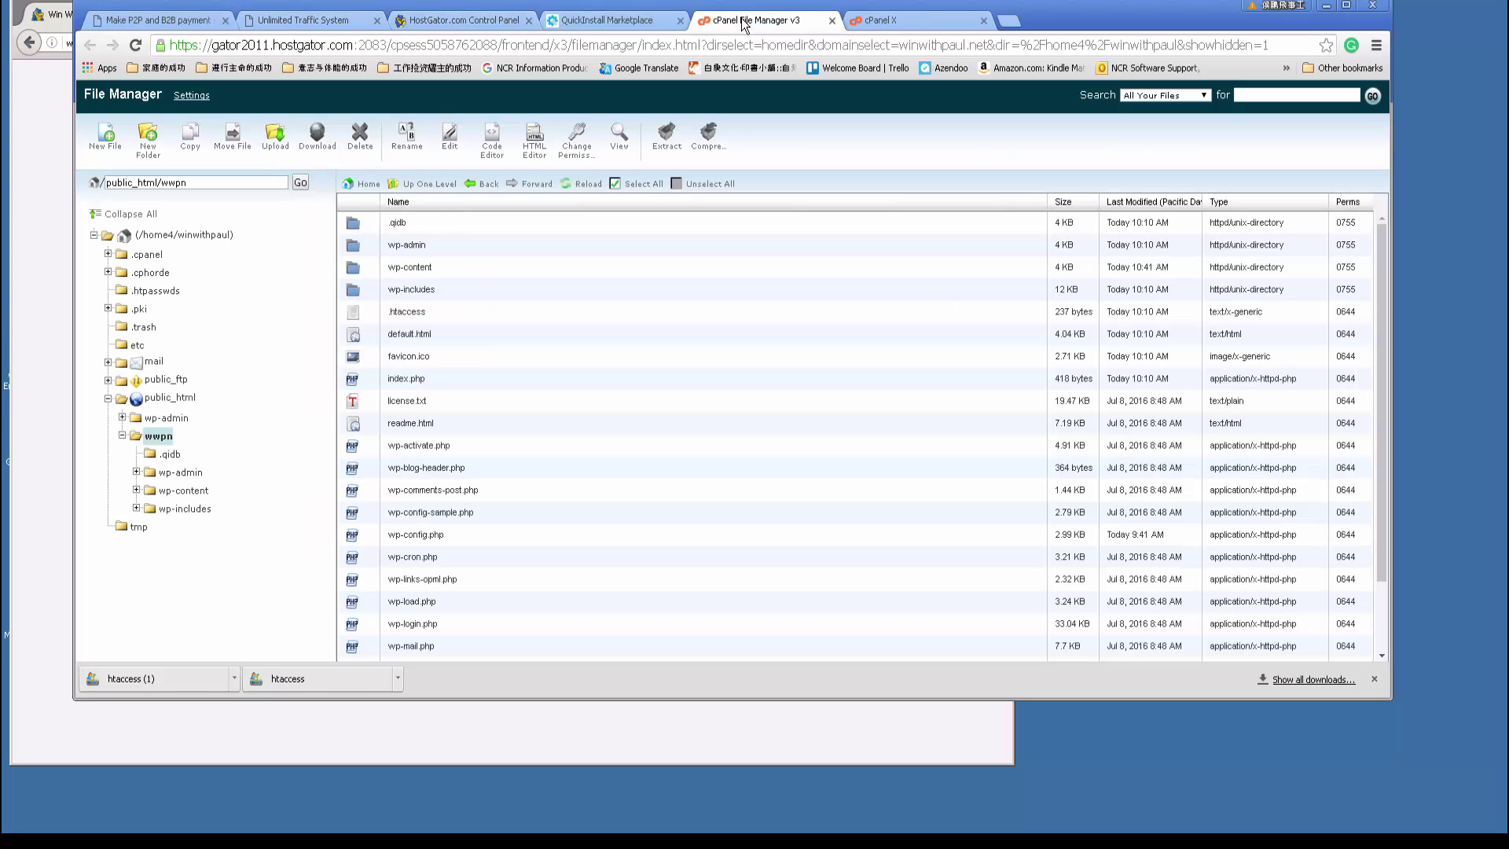
left_click(174, 399)
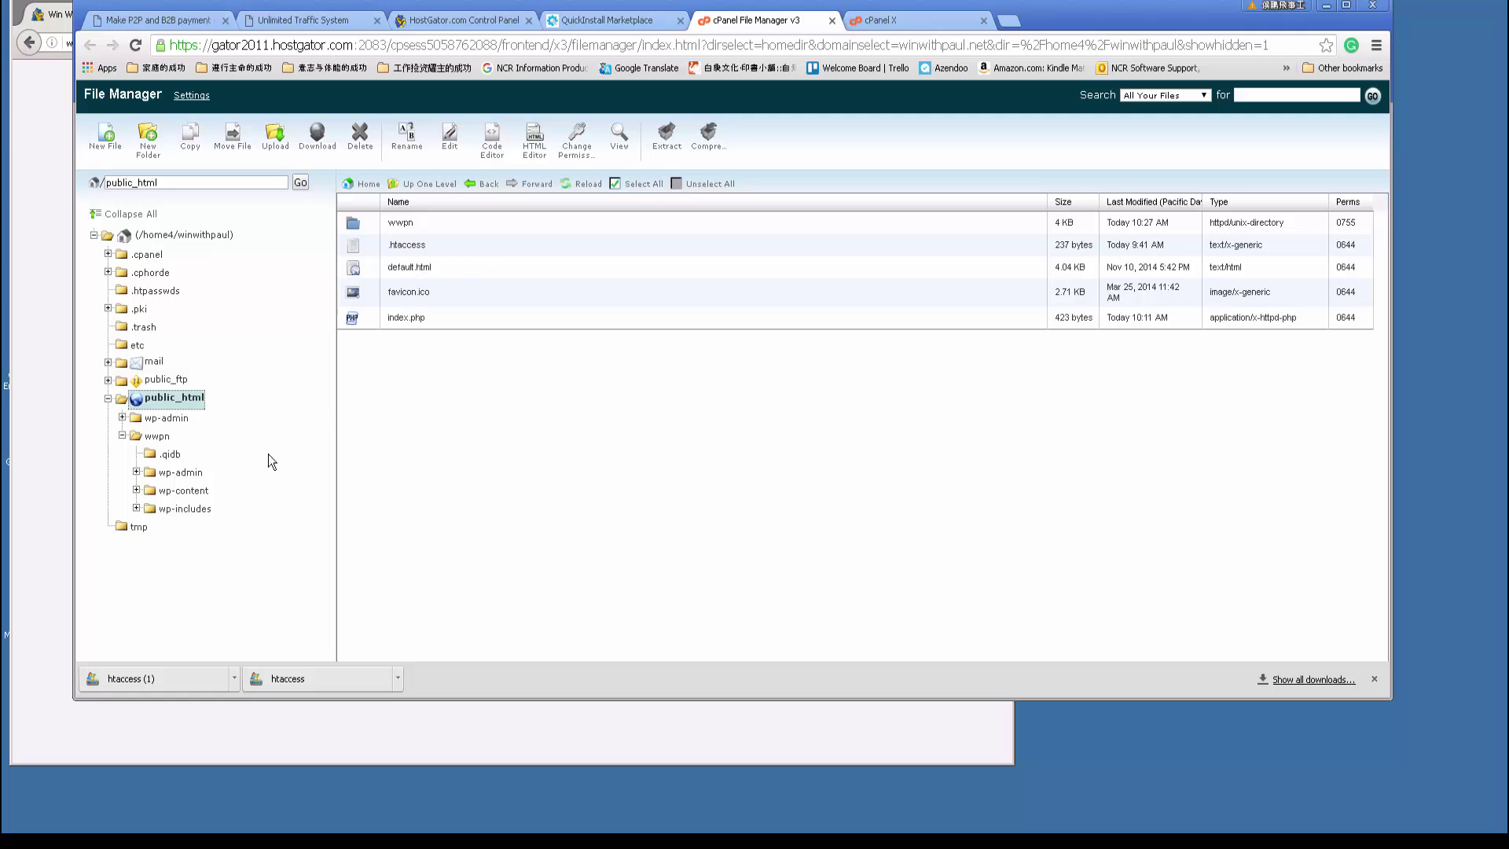
Select .htaccess through index.php, cancel moving them, and open the wwpn folder instead.
left_click(408, 245)
left_click(407, 316, "shift")
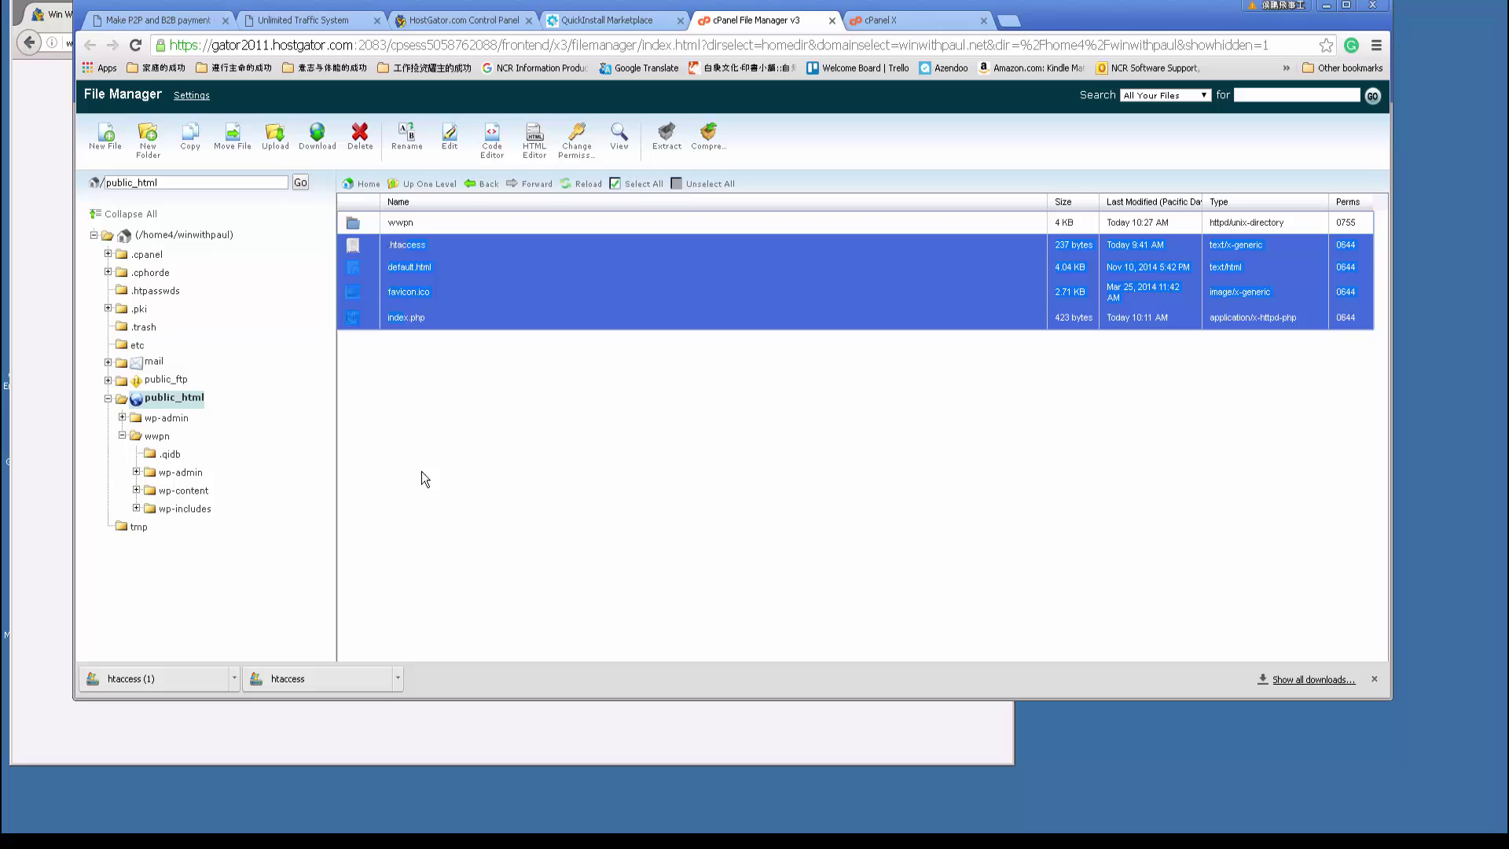
left_click(234, 142)
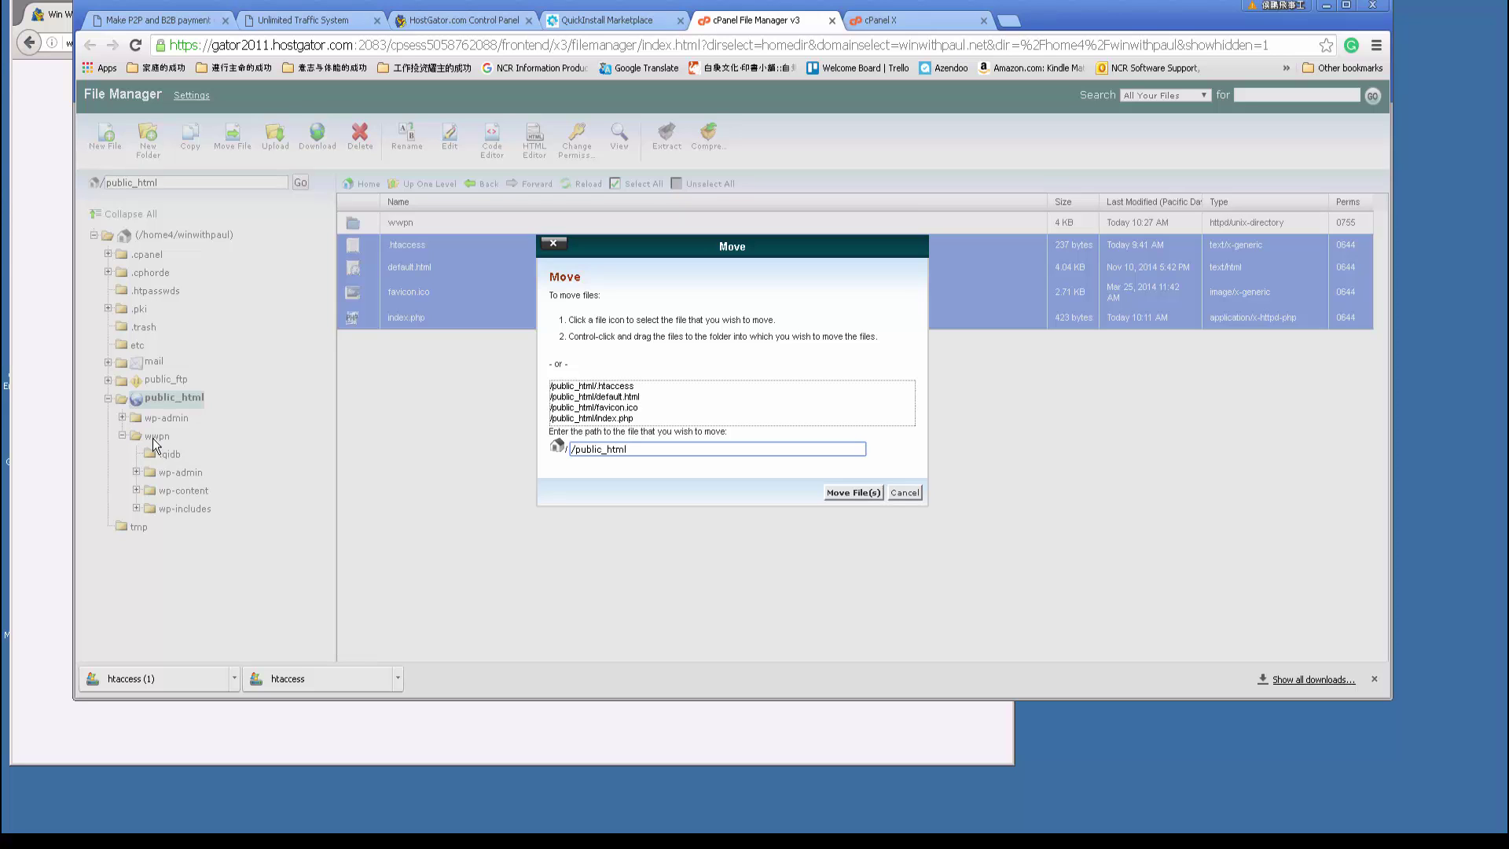
left_click(905, 493)
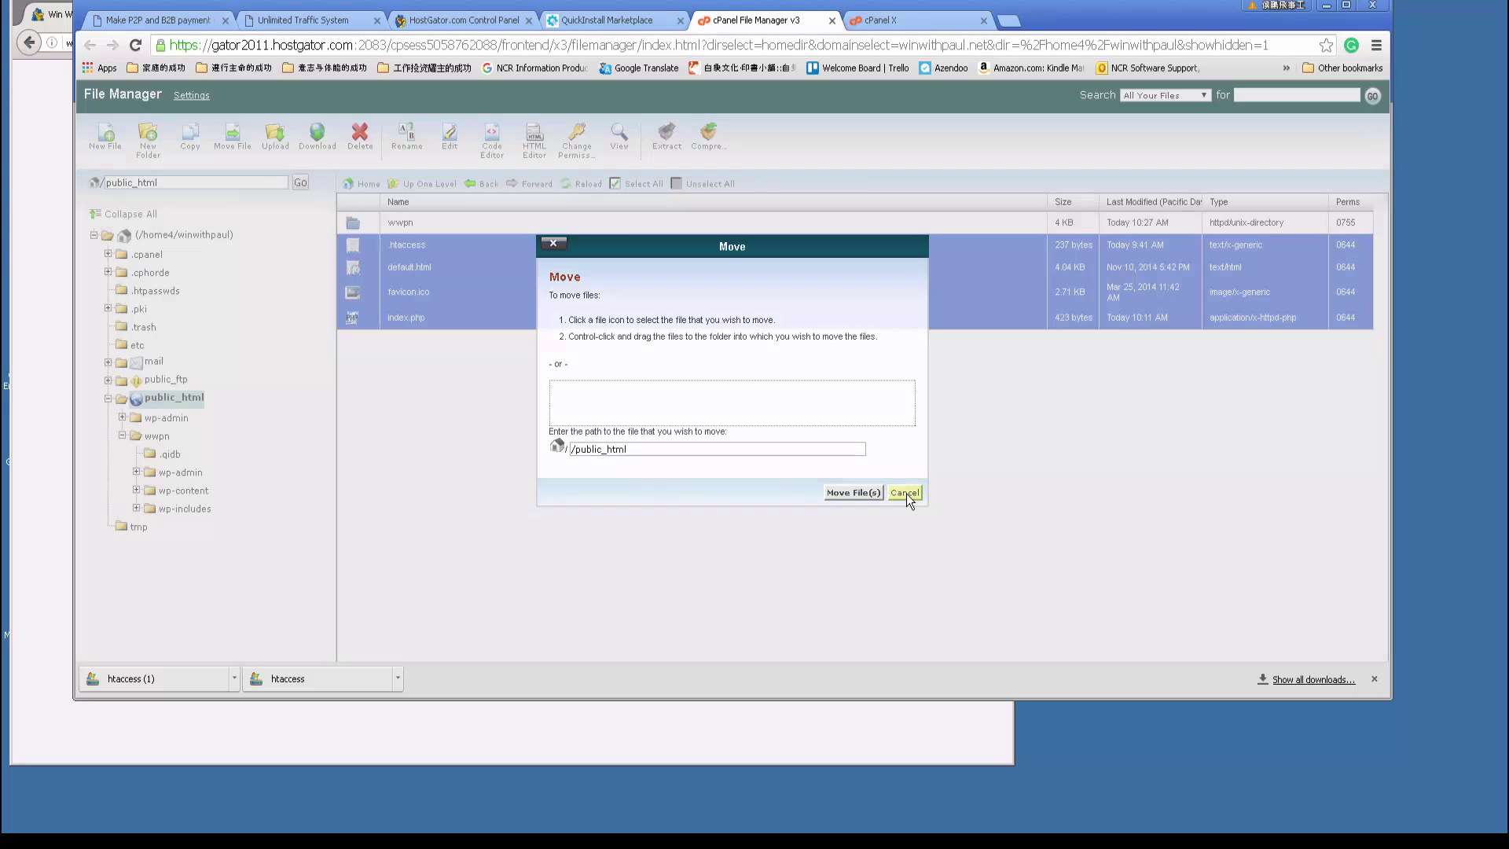
left_click(158, 435)
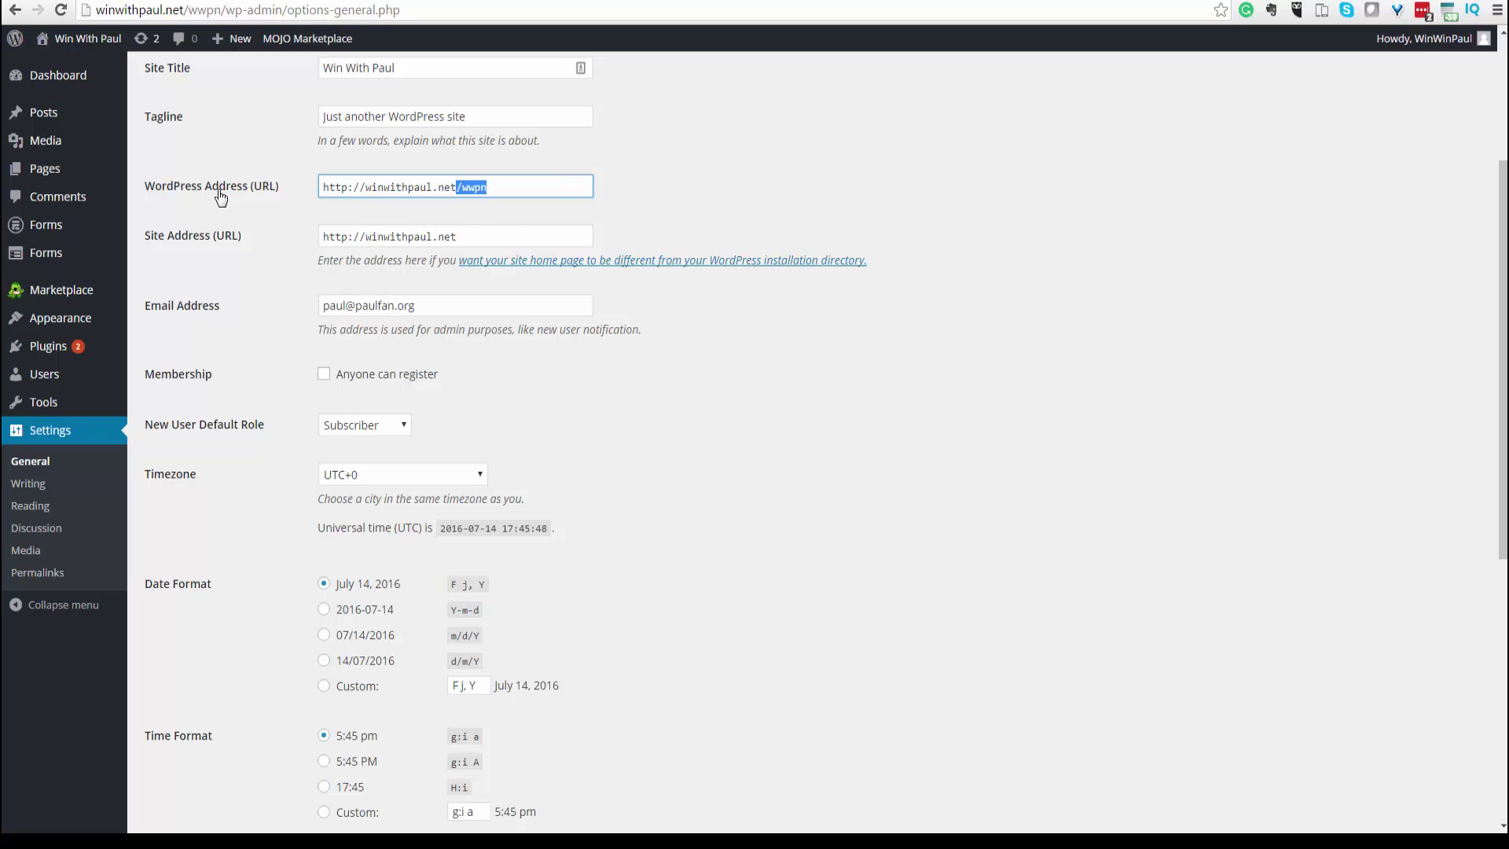
left_click(513, 190)
left_click_drag(487, 190, 458, 191)
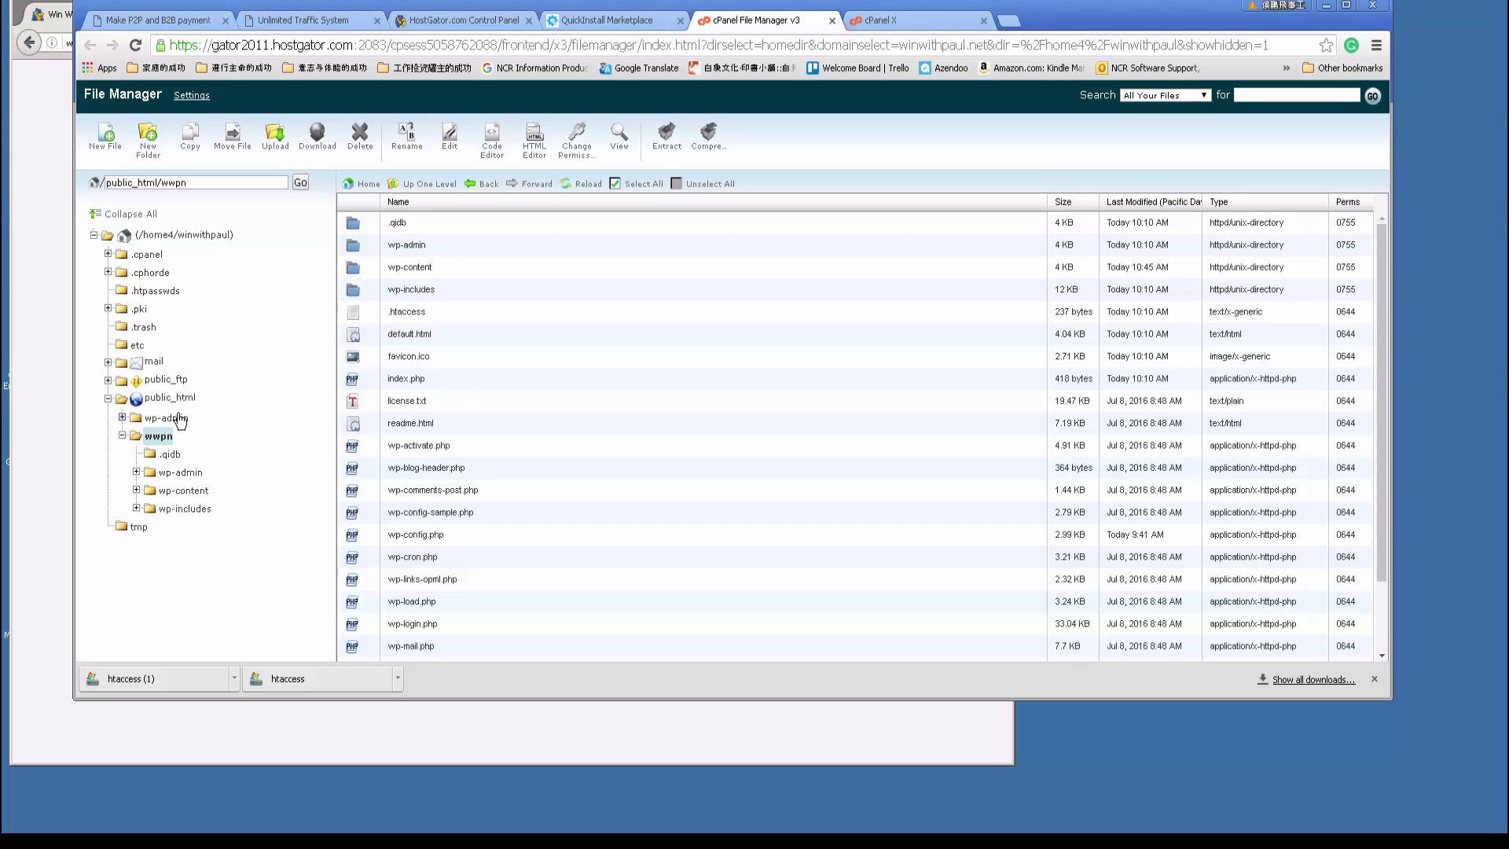
Back in public_html, select .htaccess and index.php, finishing with index.php alone.
left_click(176, 401)
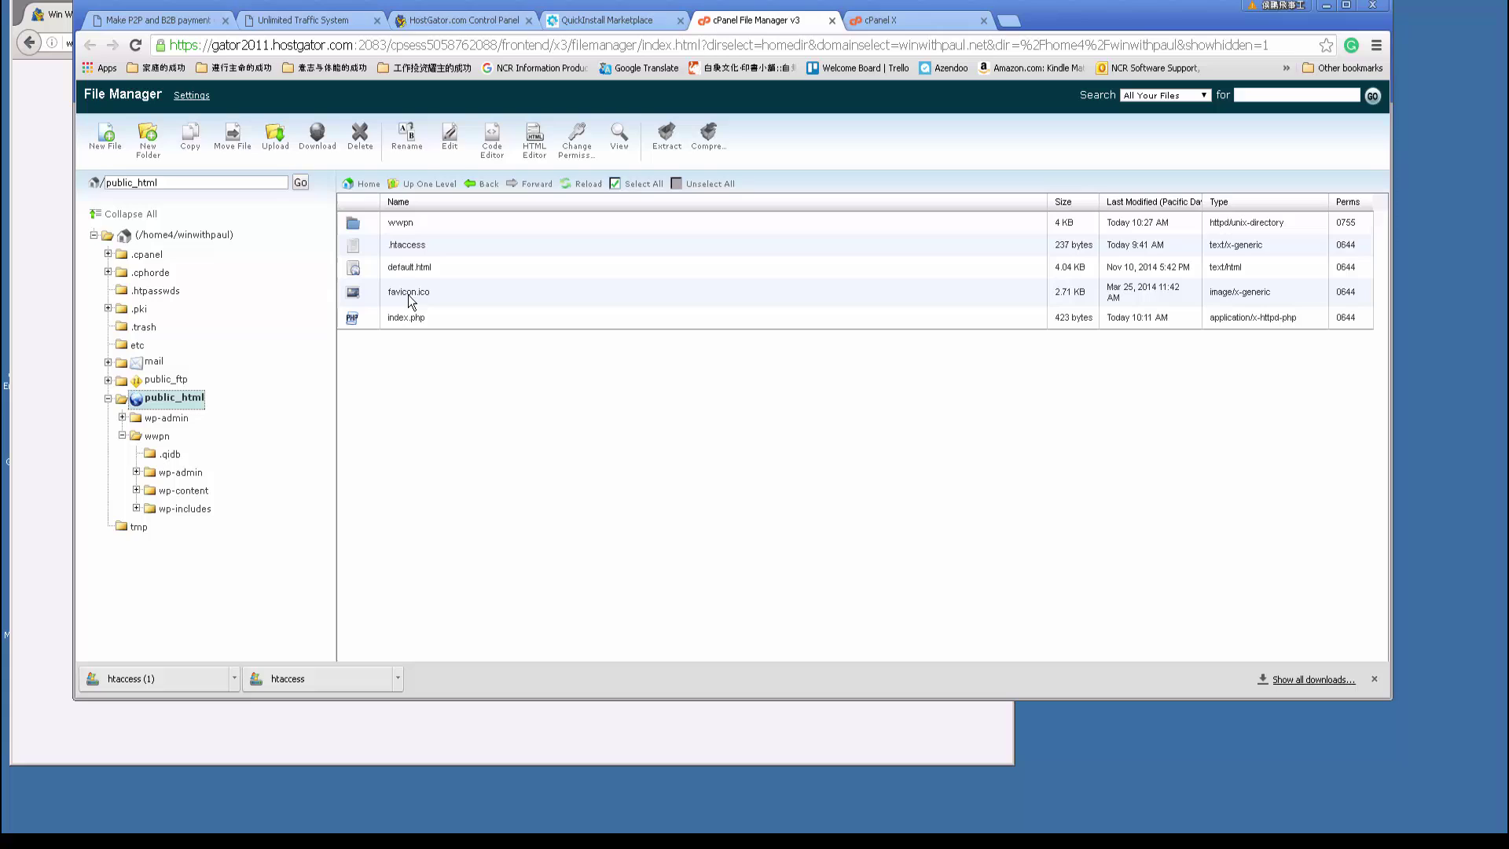
left_click(408, 246)
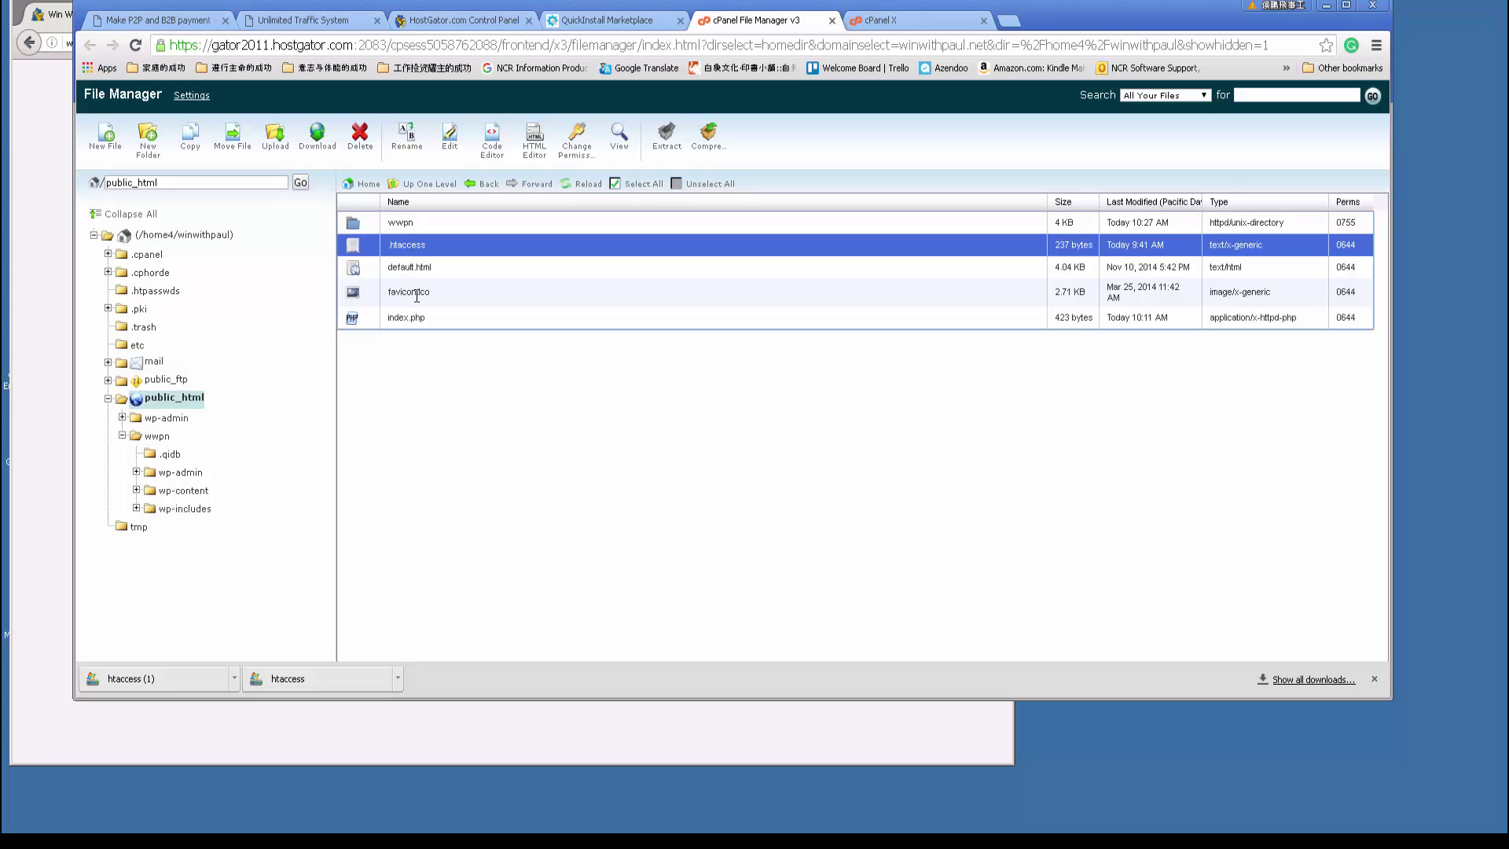
left_click(405, 320, "ctrl")
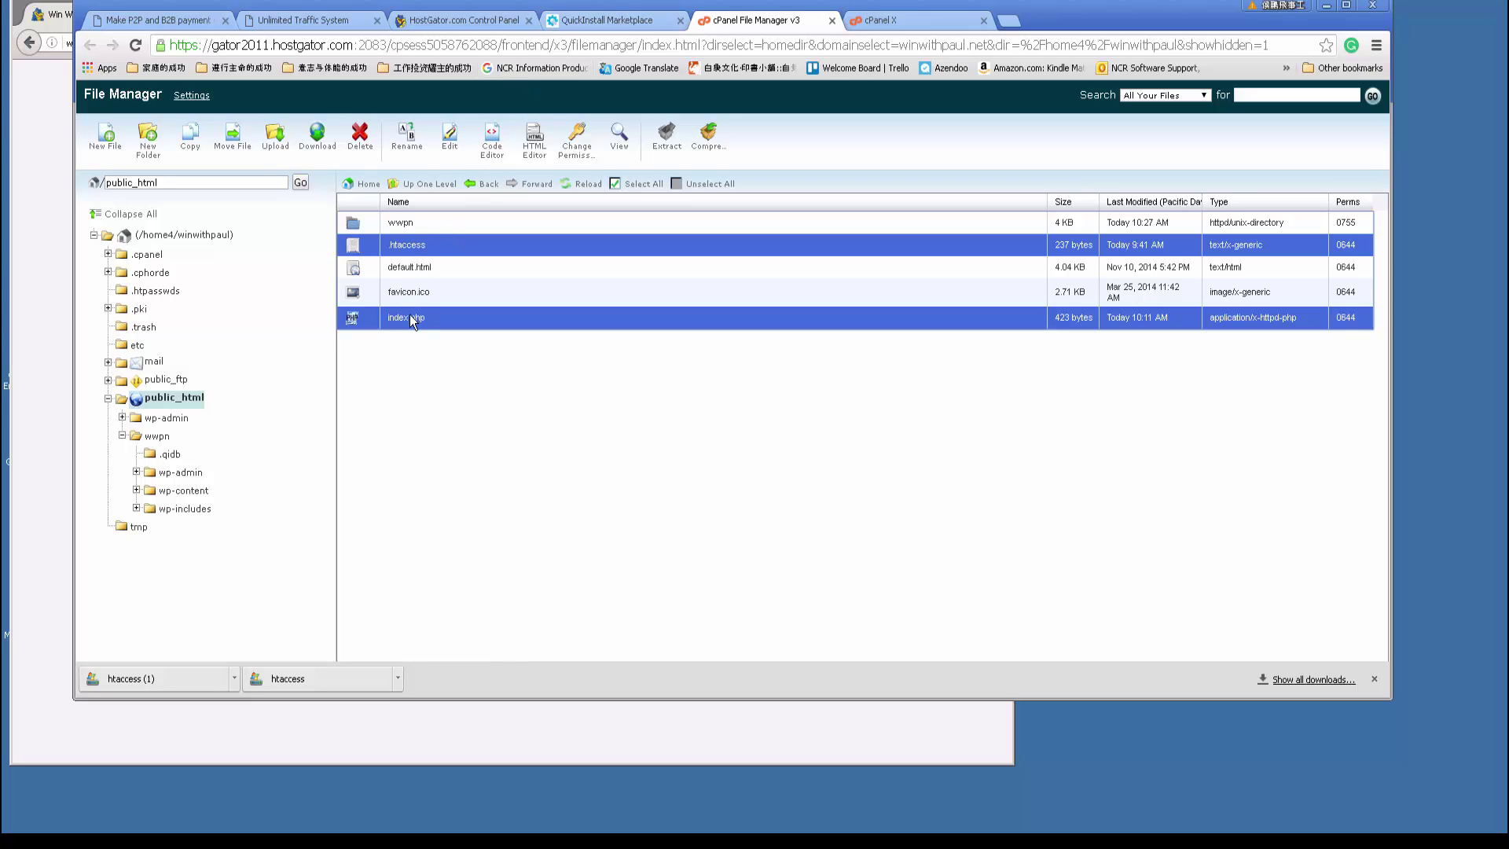
left_click(388, 248)
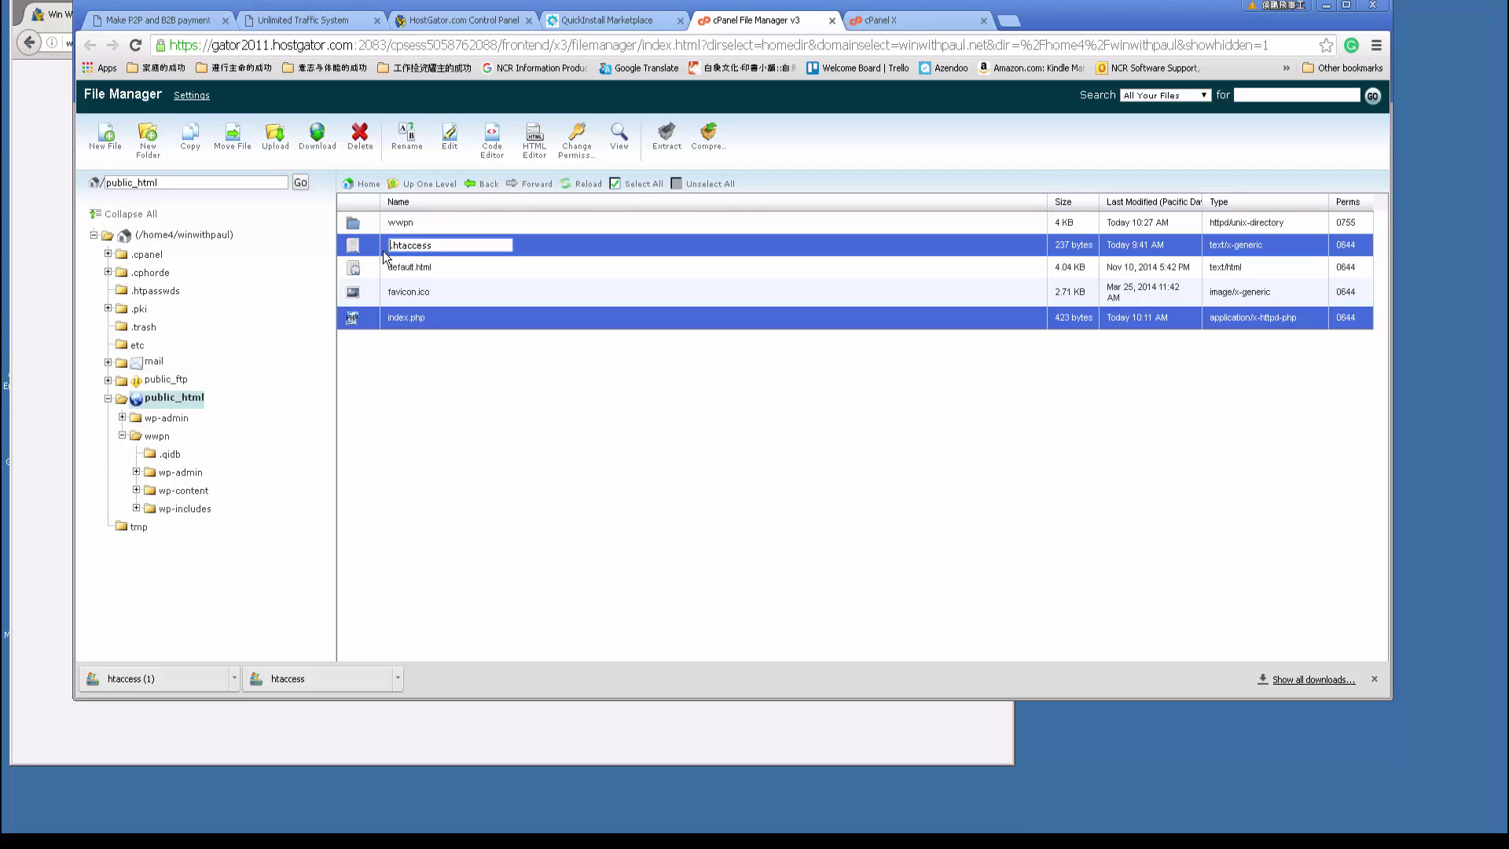
left_click(404, 319)
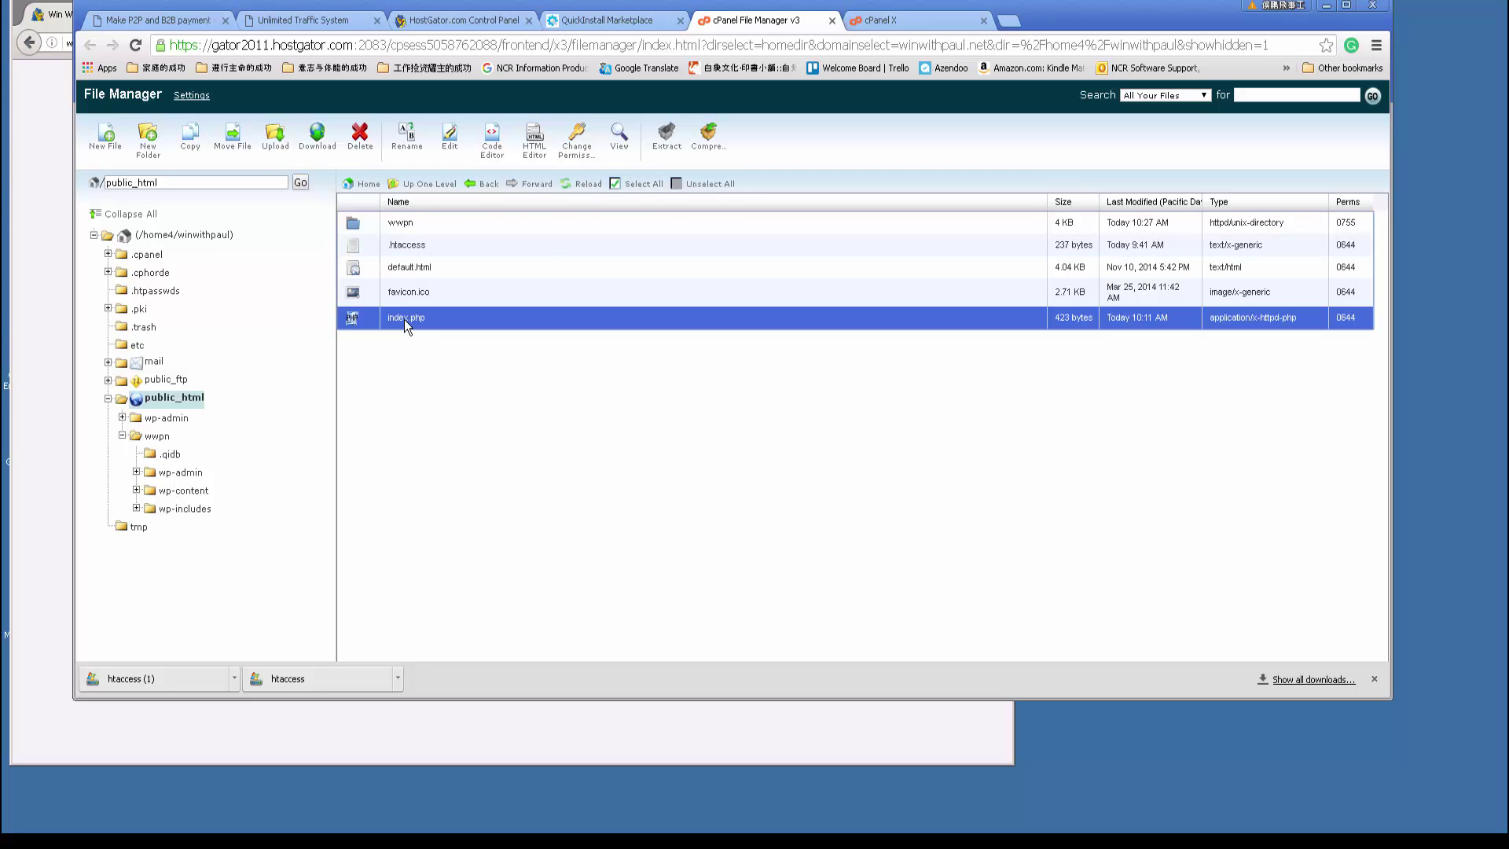
left_click(453, 147)
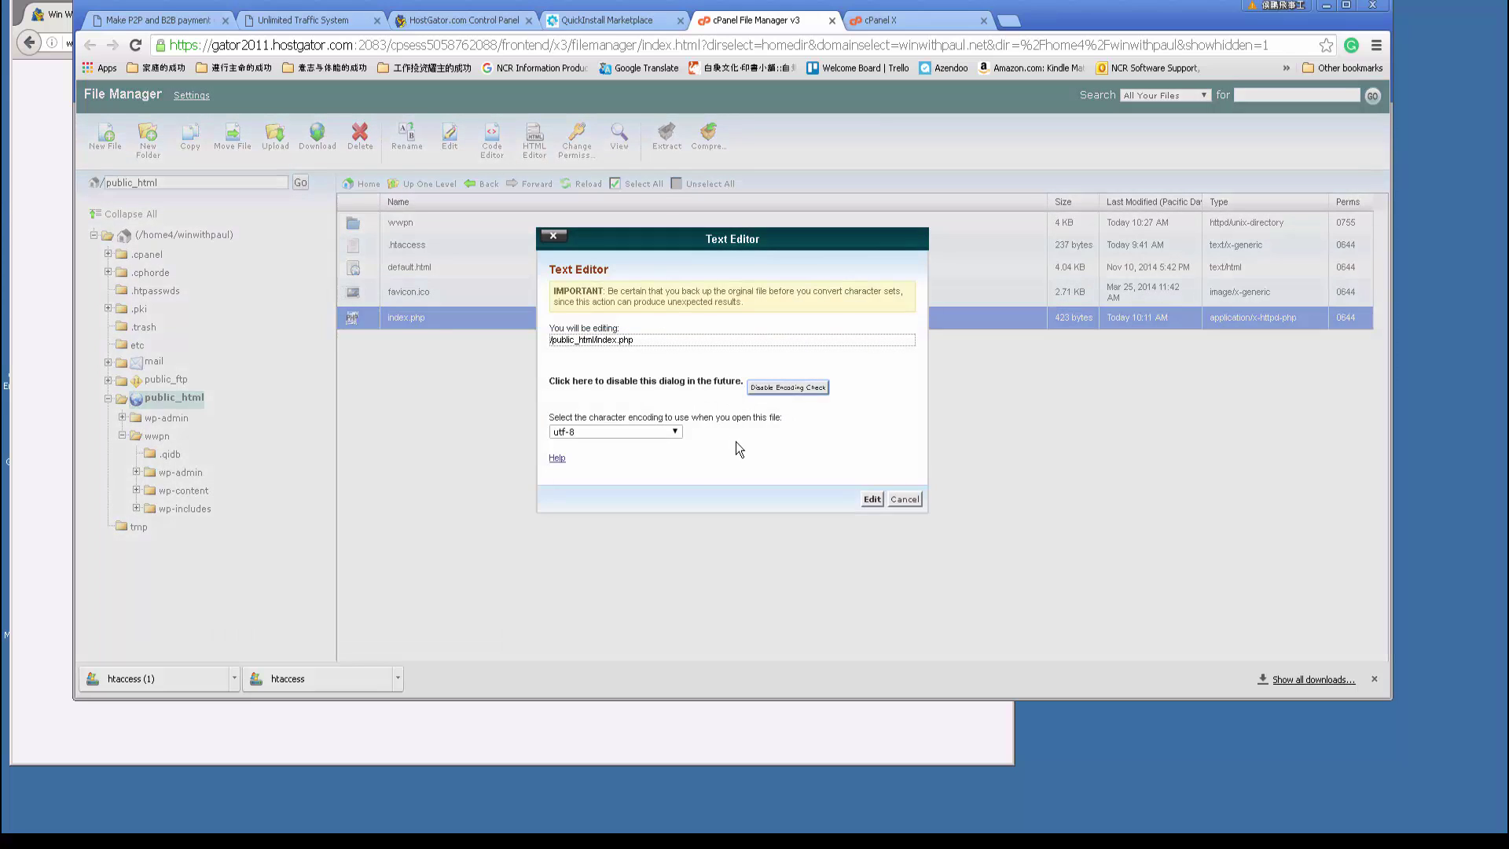
left_click(871, 499)
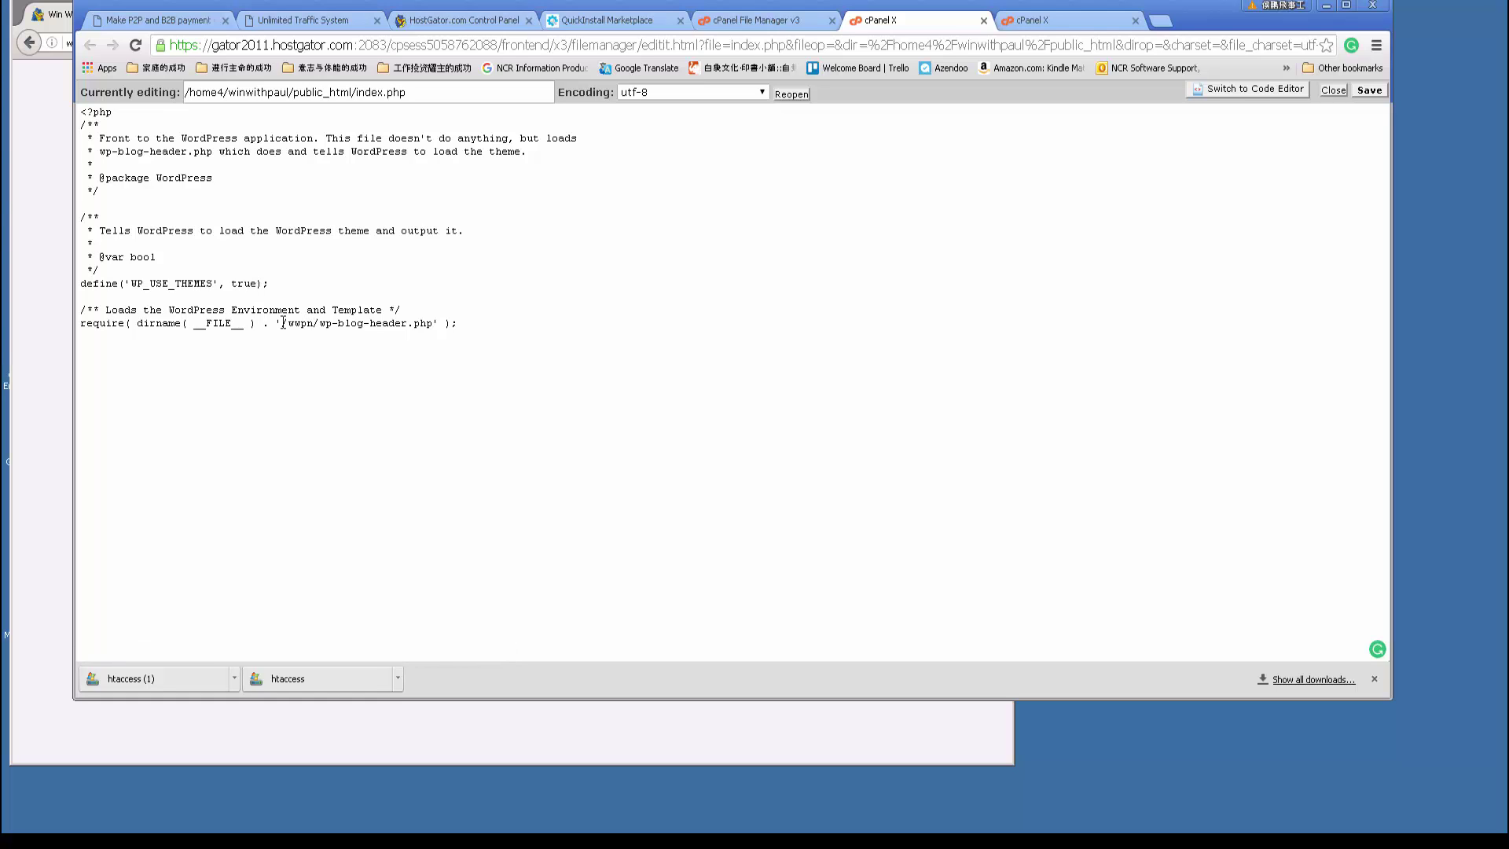
left_click_drag(280, 323, 318, 323)
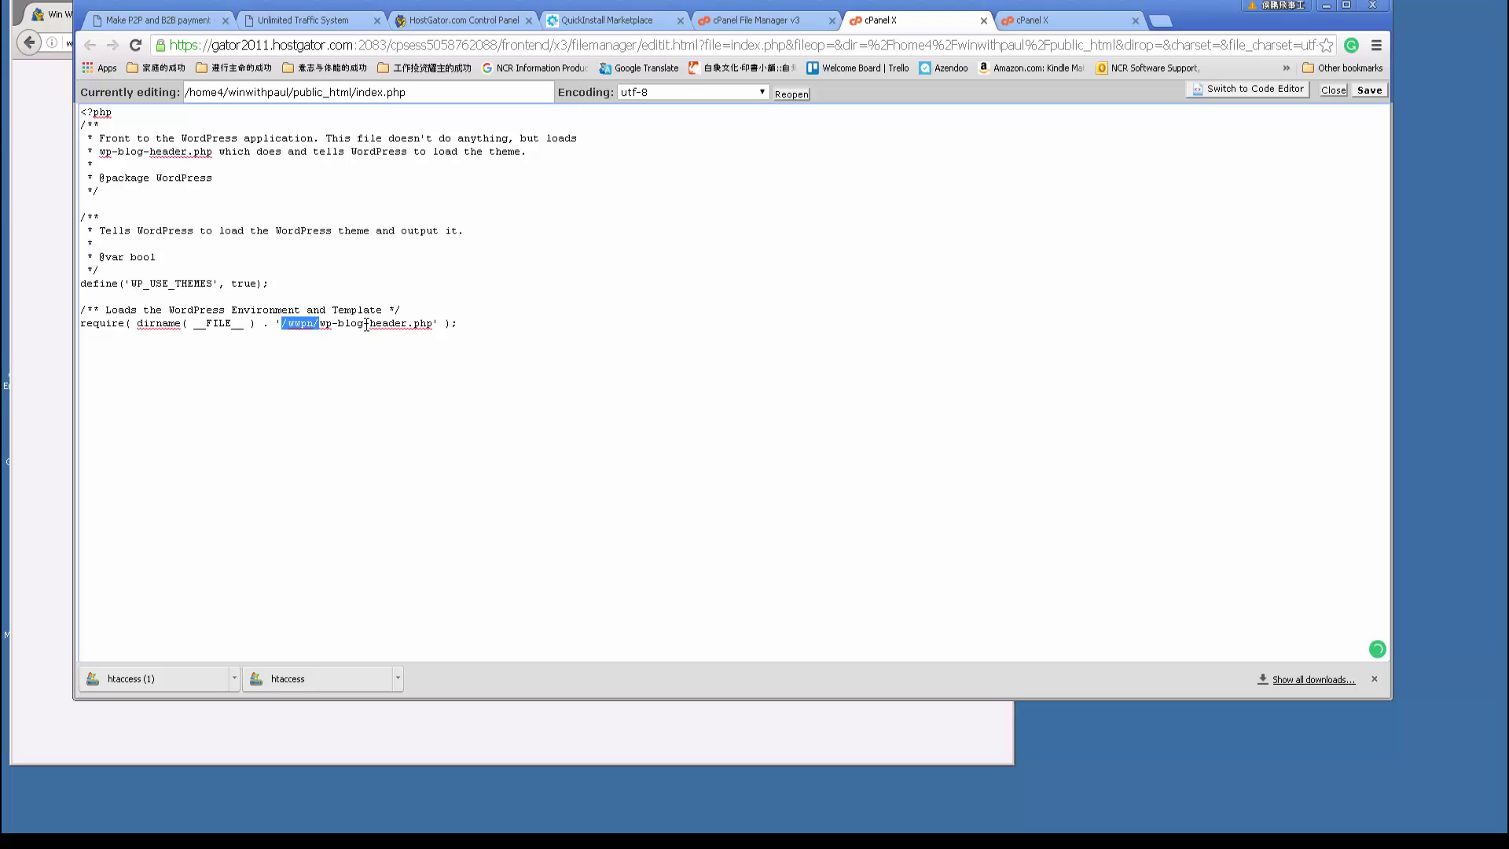
key("Delete")
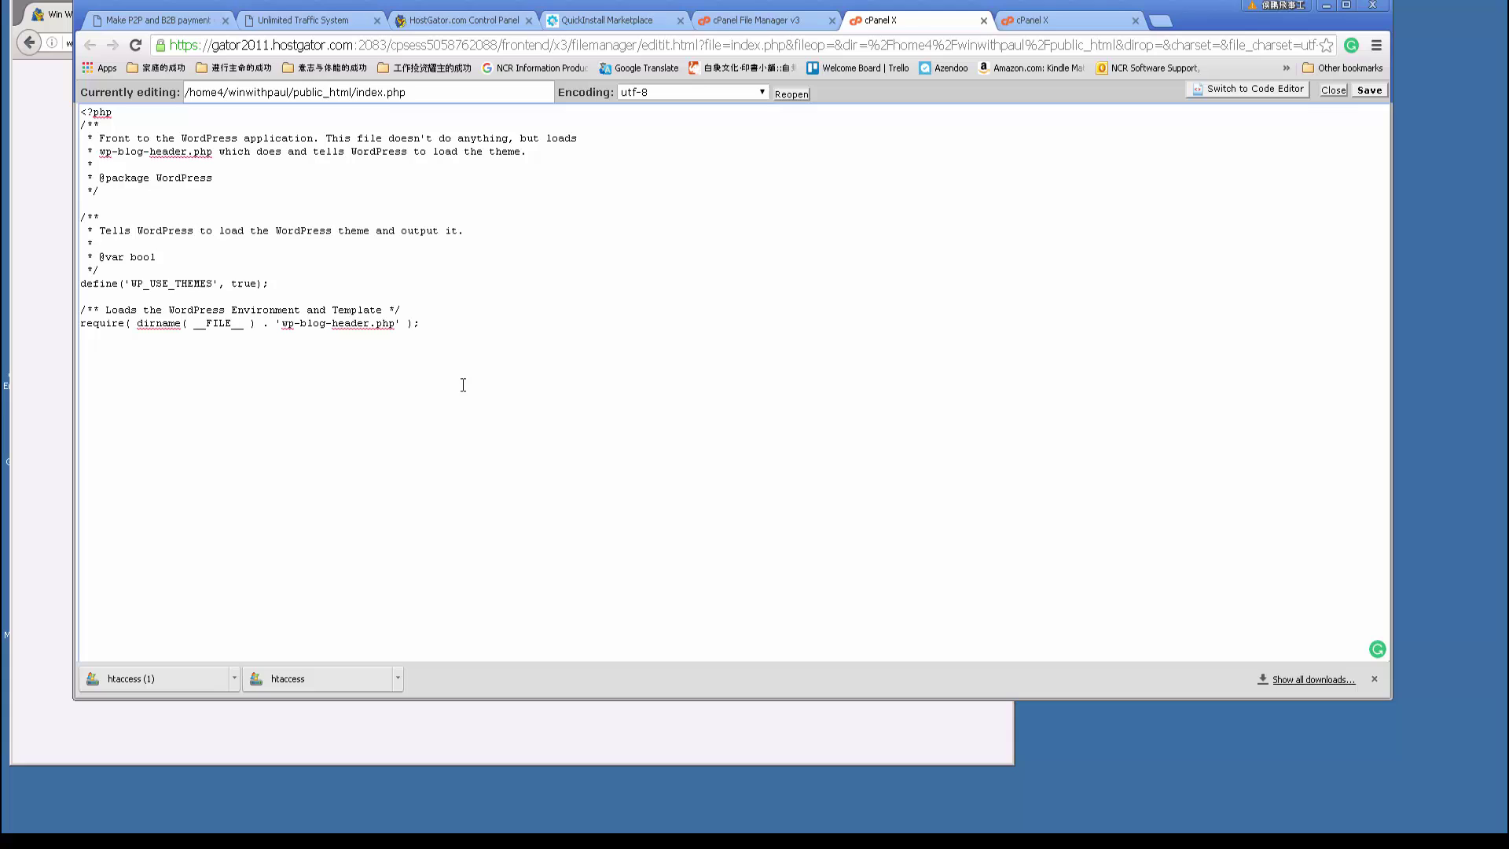
key("ctrl+z")
double_click(301, 324)
left_click(393, 359)
left_click(1333, 90)
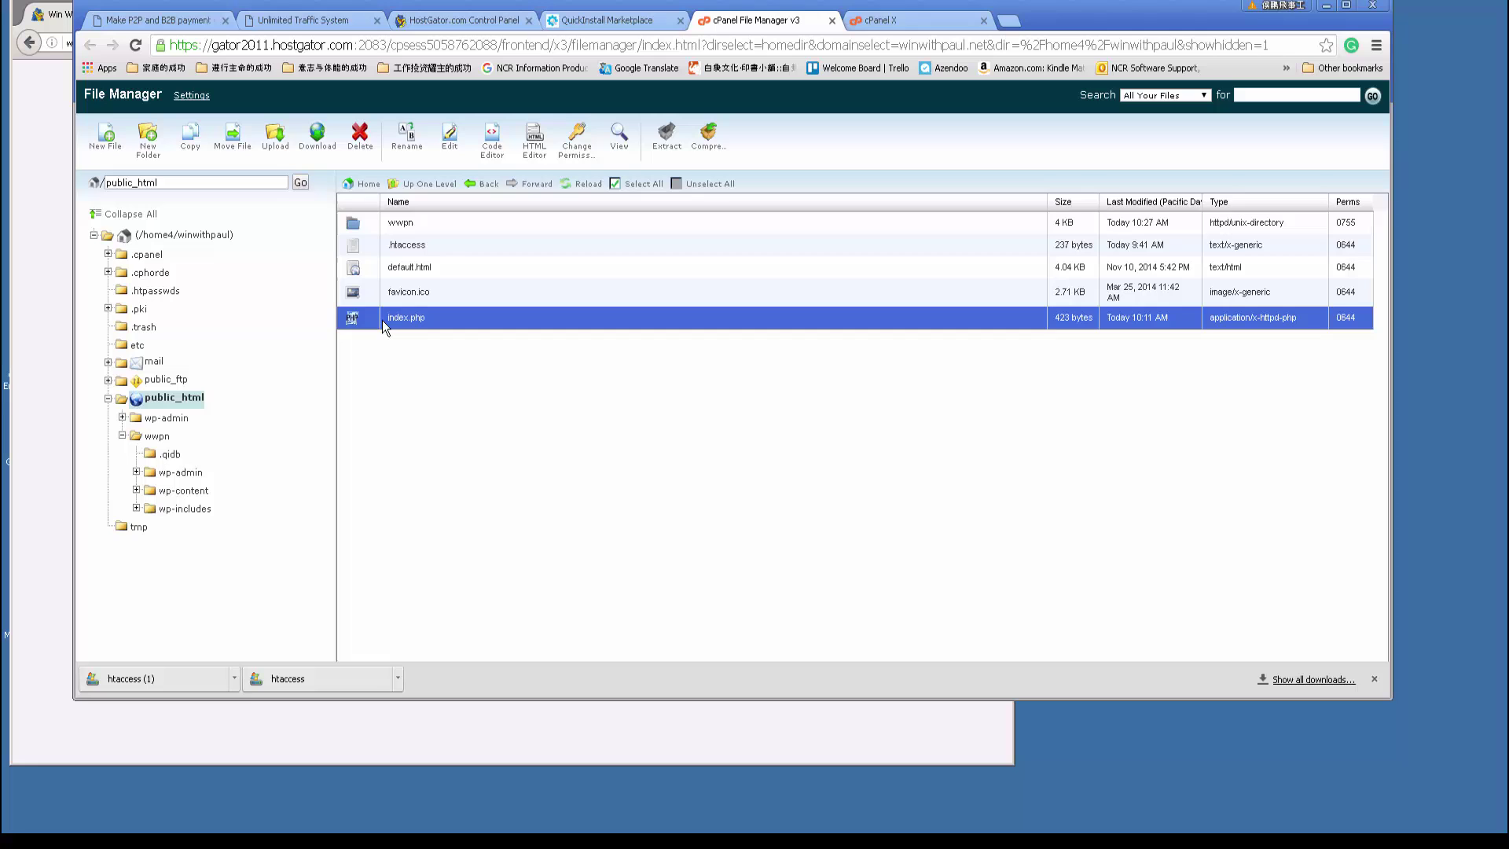
left_click(450, 140)
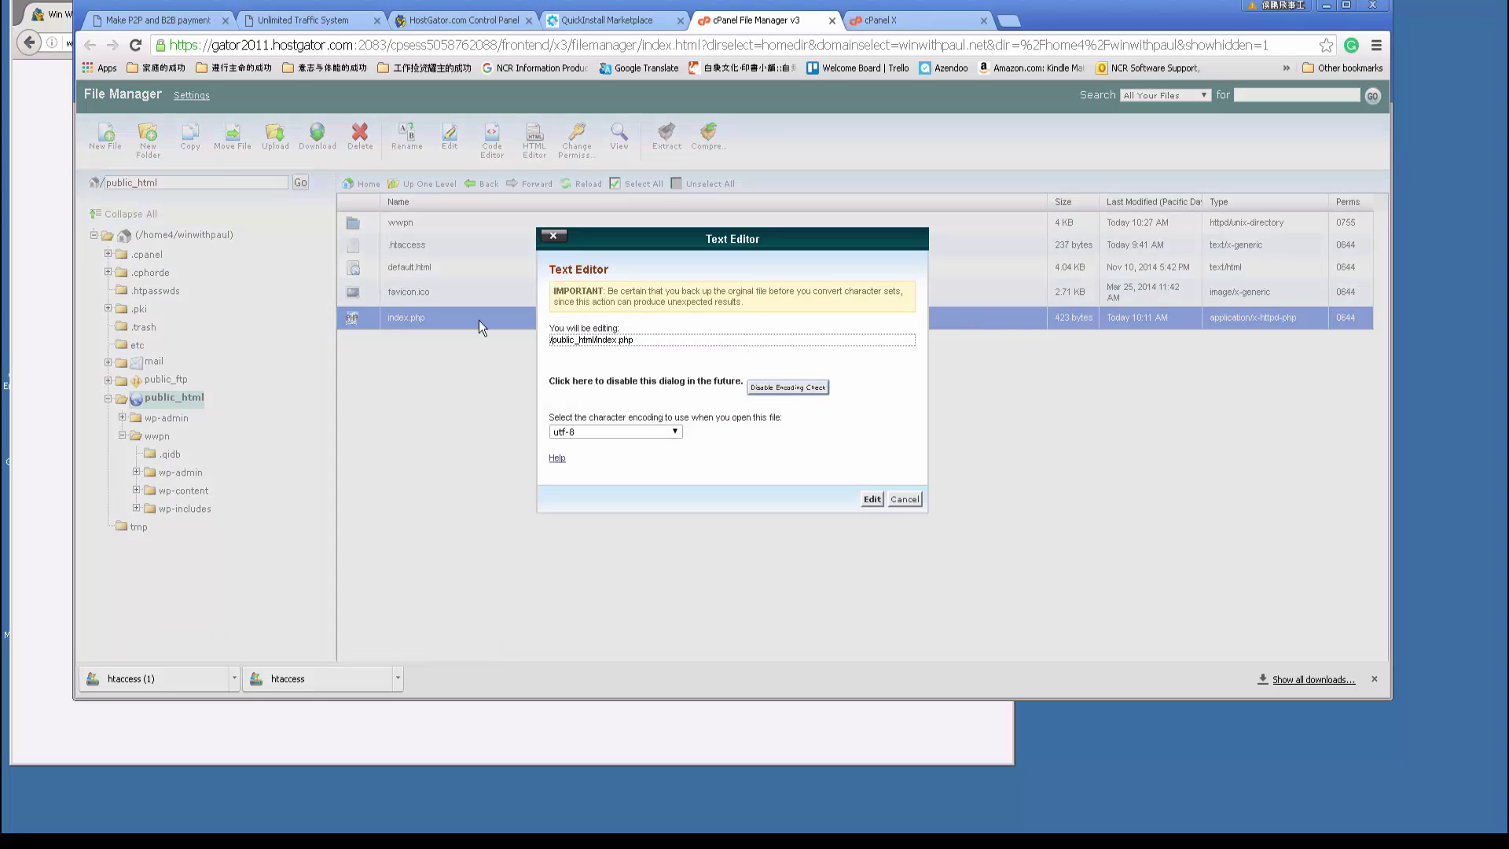
left_click(872, 500)
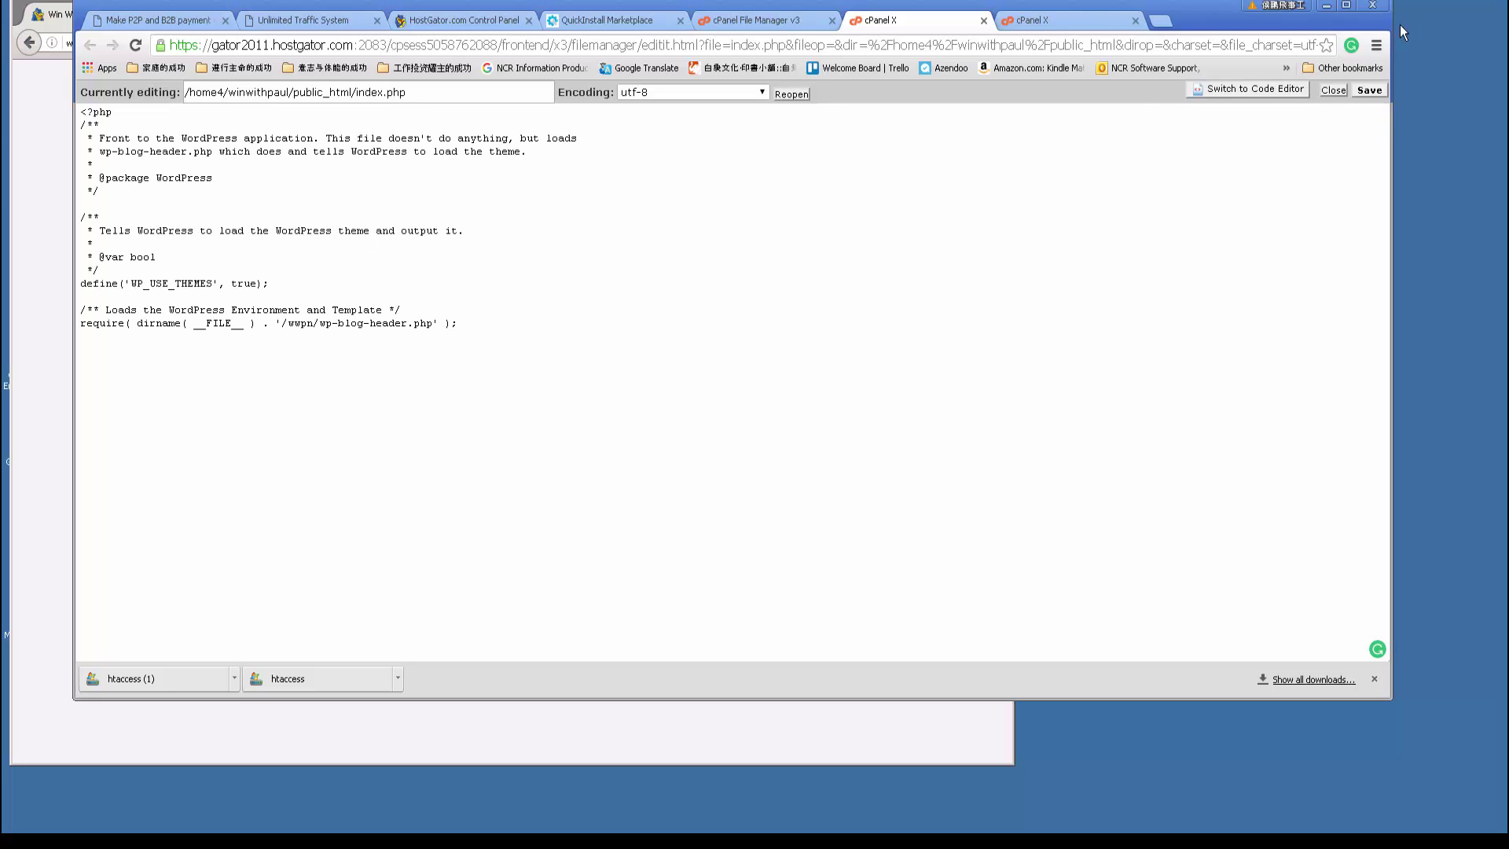
left_click(1334, 91)
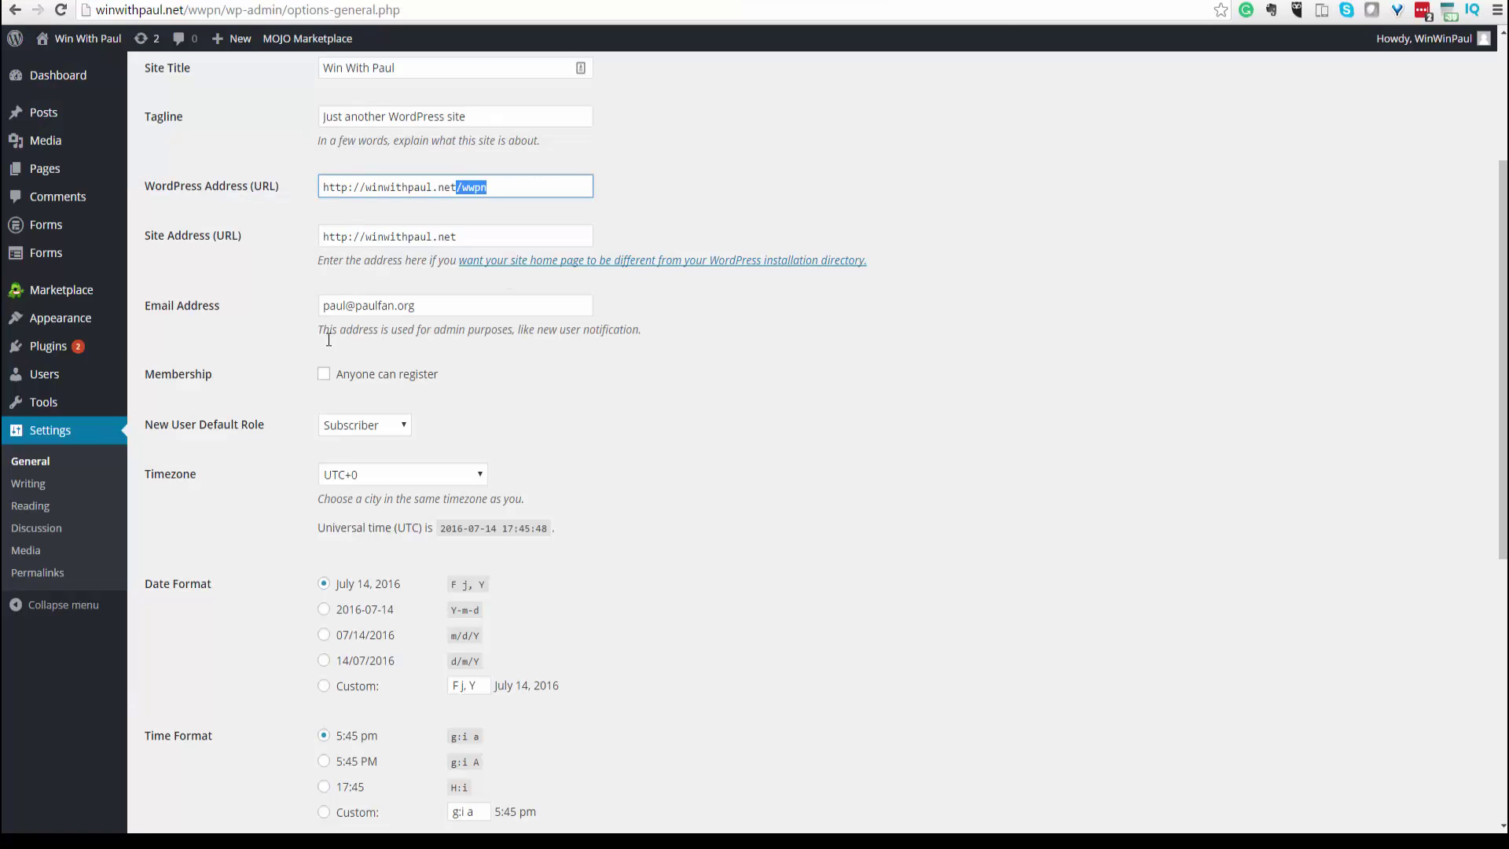
Scroll General Settings to review the /wwpn WordPress Address and root Site Address.
scroll(418, 513, "down", 7)
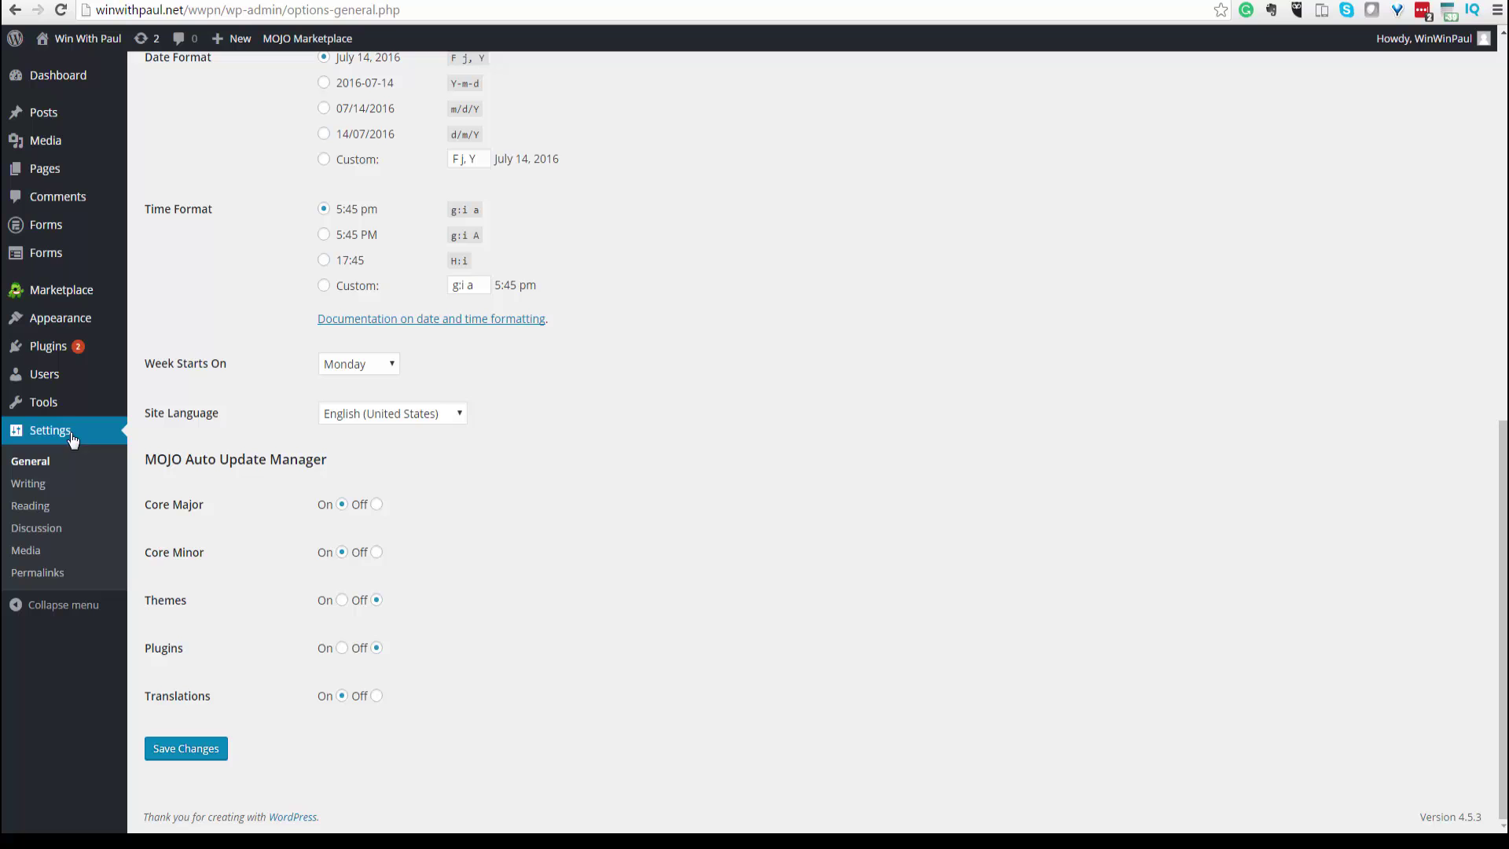
scroll(418, 451, "up", 8)
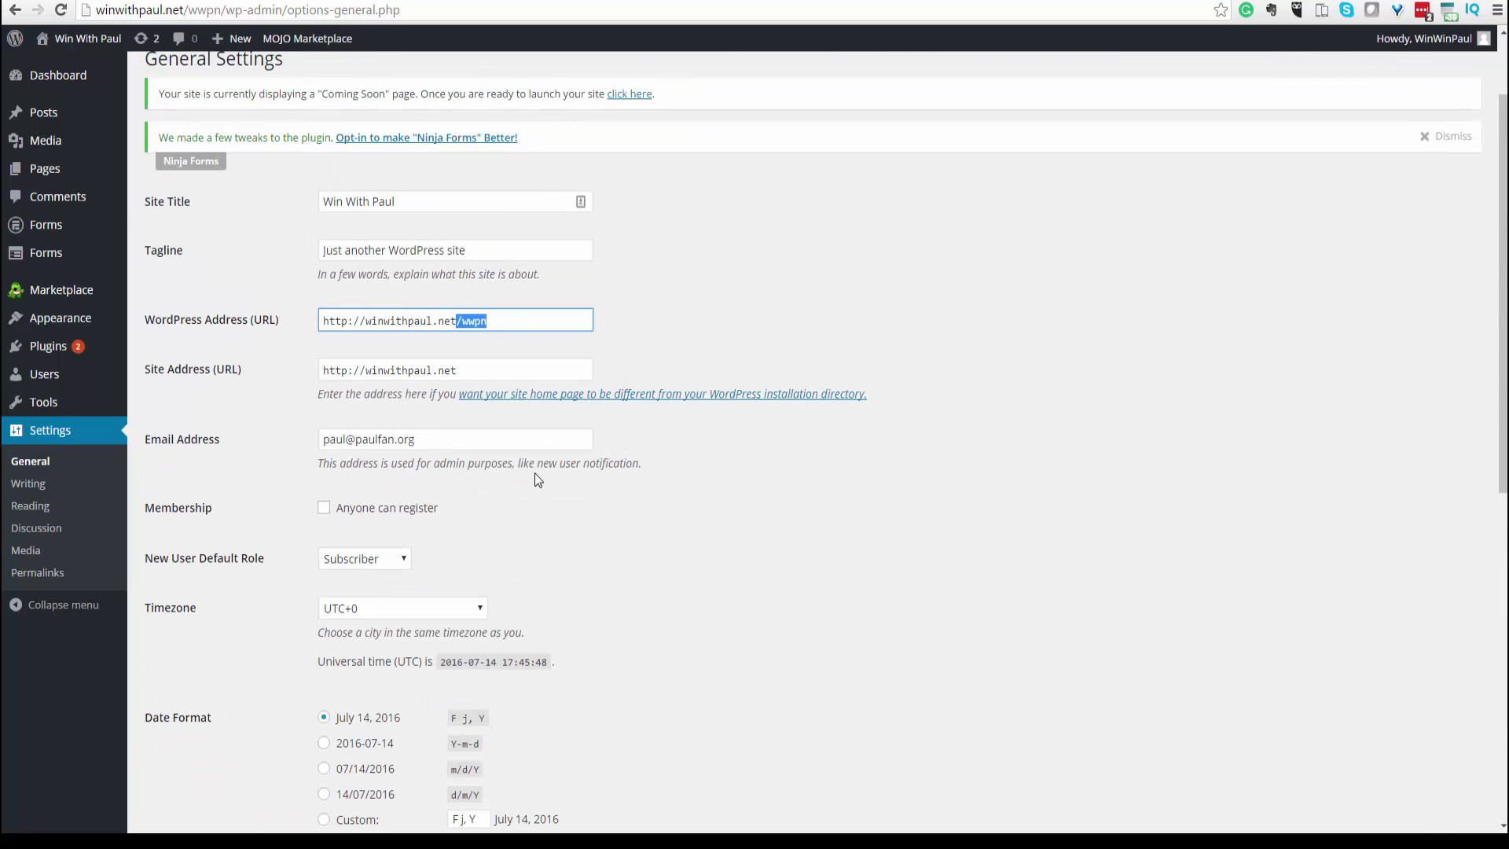
Open the Codex 'Giving WordPress Its Own Directory' guide at 'Moving a Root install'.
left_click(483, 395)
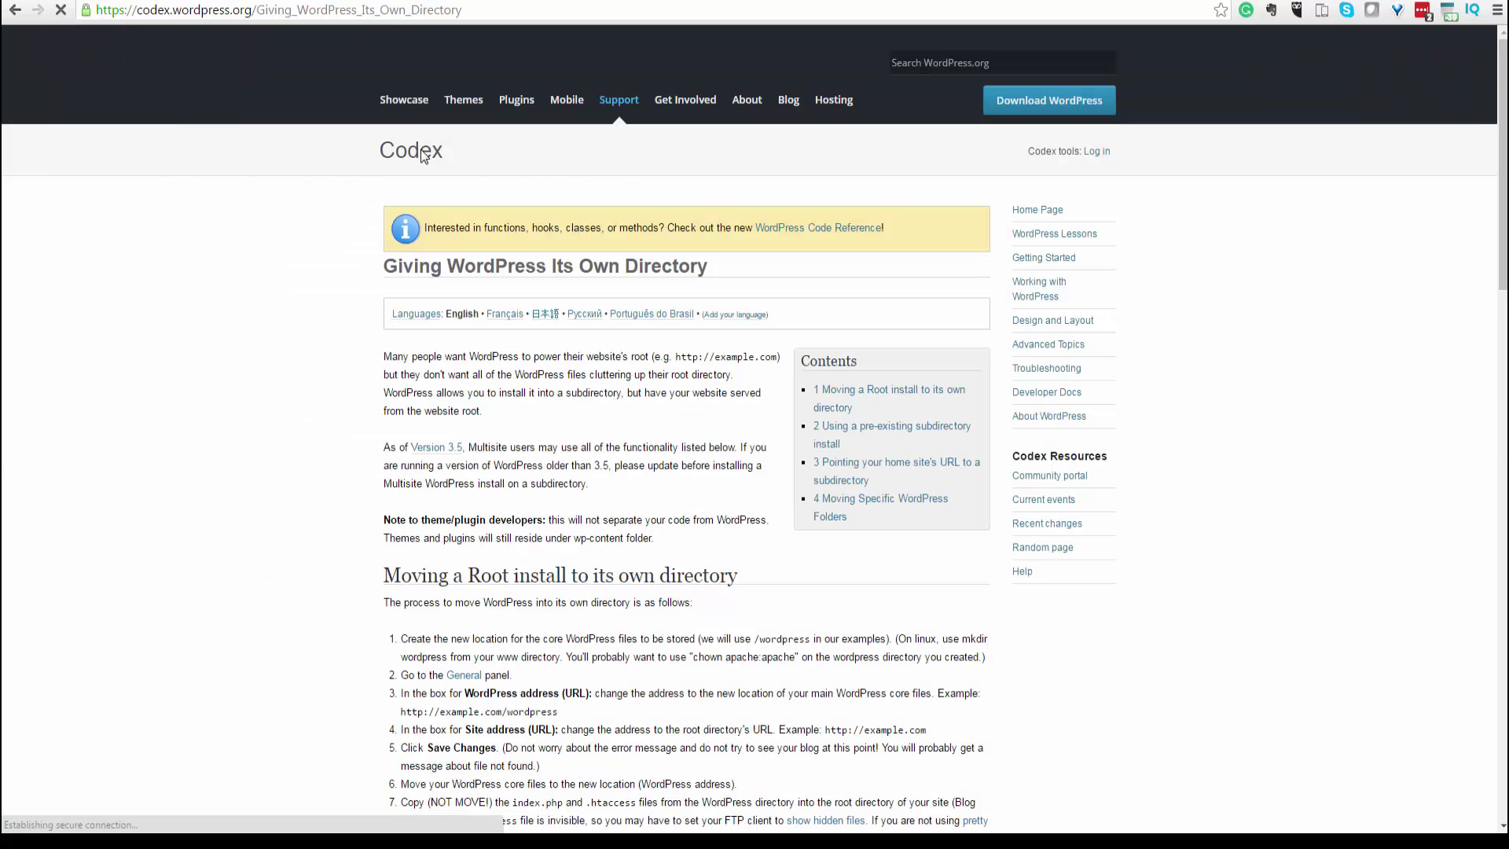
scroll(366, 322, "down", 3)
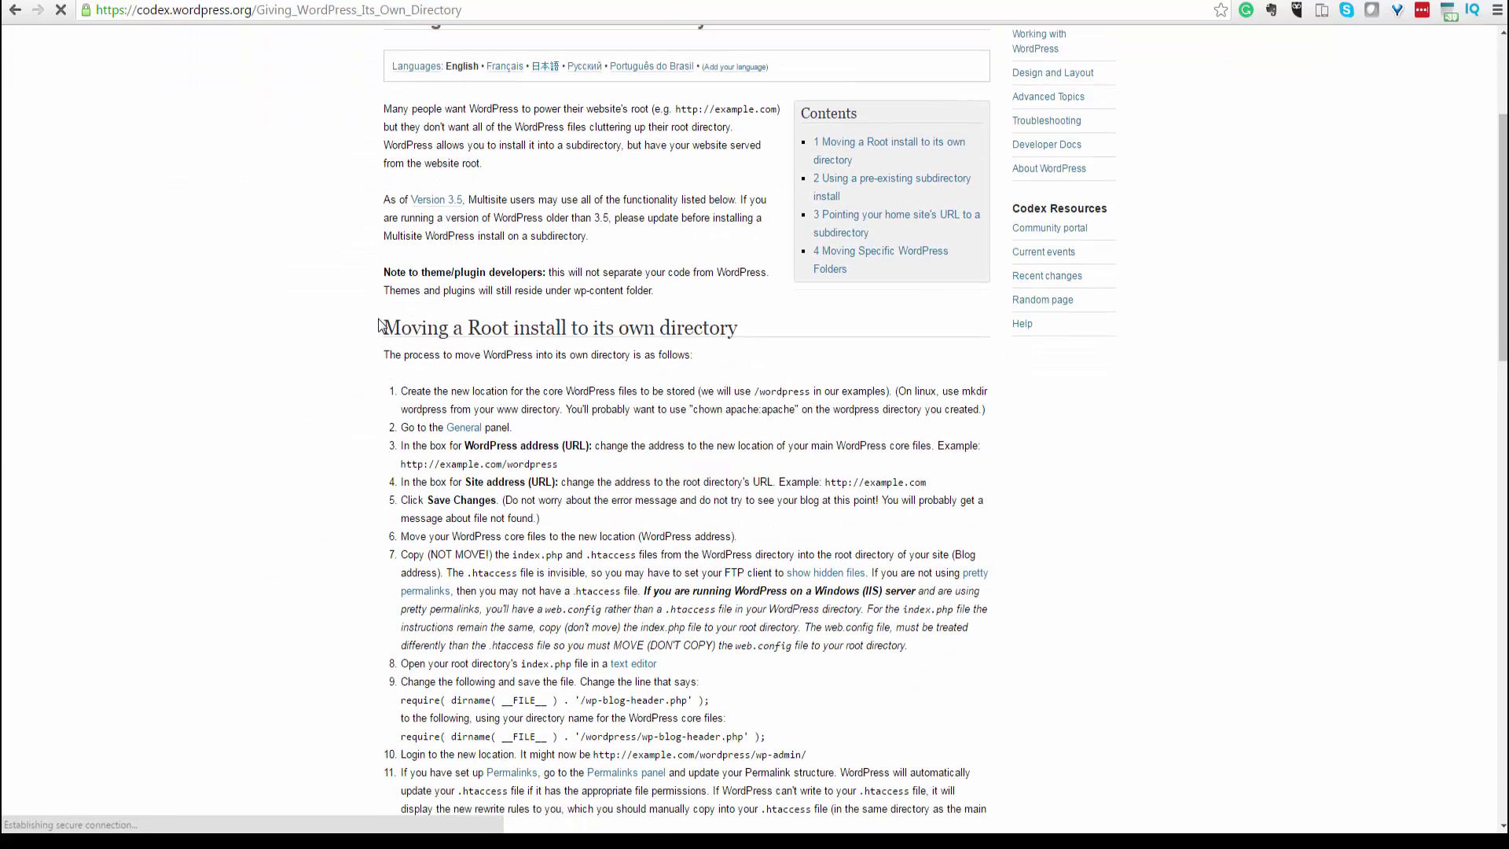
left_click_drag(992, 809, 387, 330)
left_click(382, 335)
scroll(1076, 495, "down", 1)
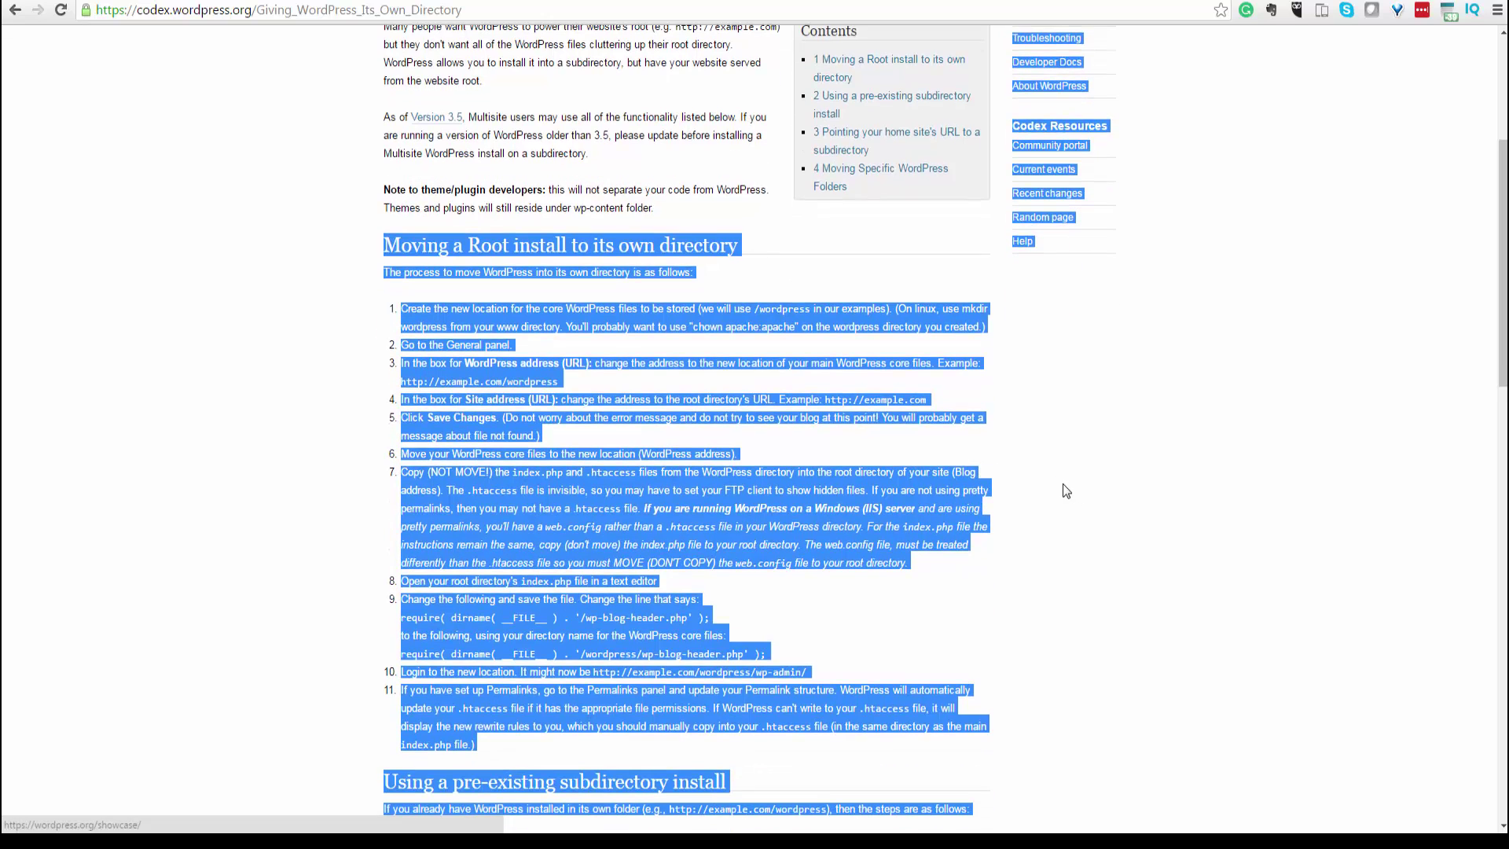
left_click(480, 283)
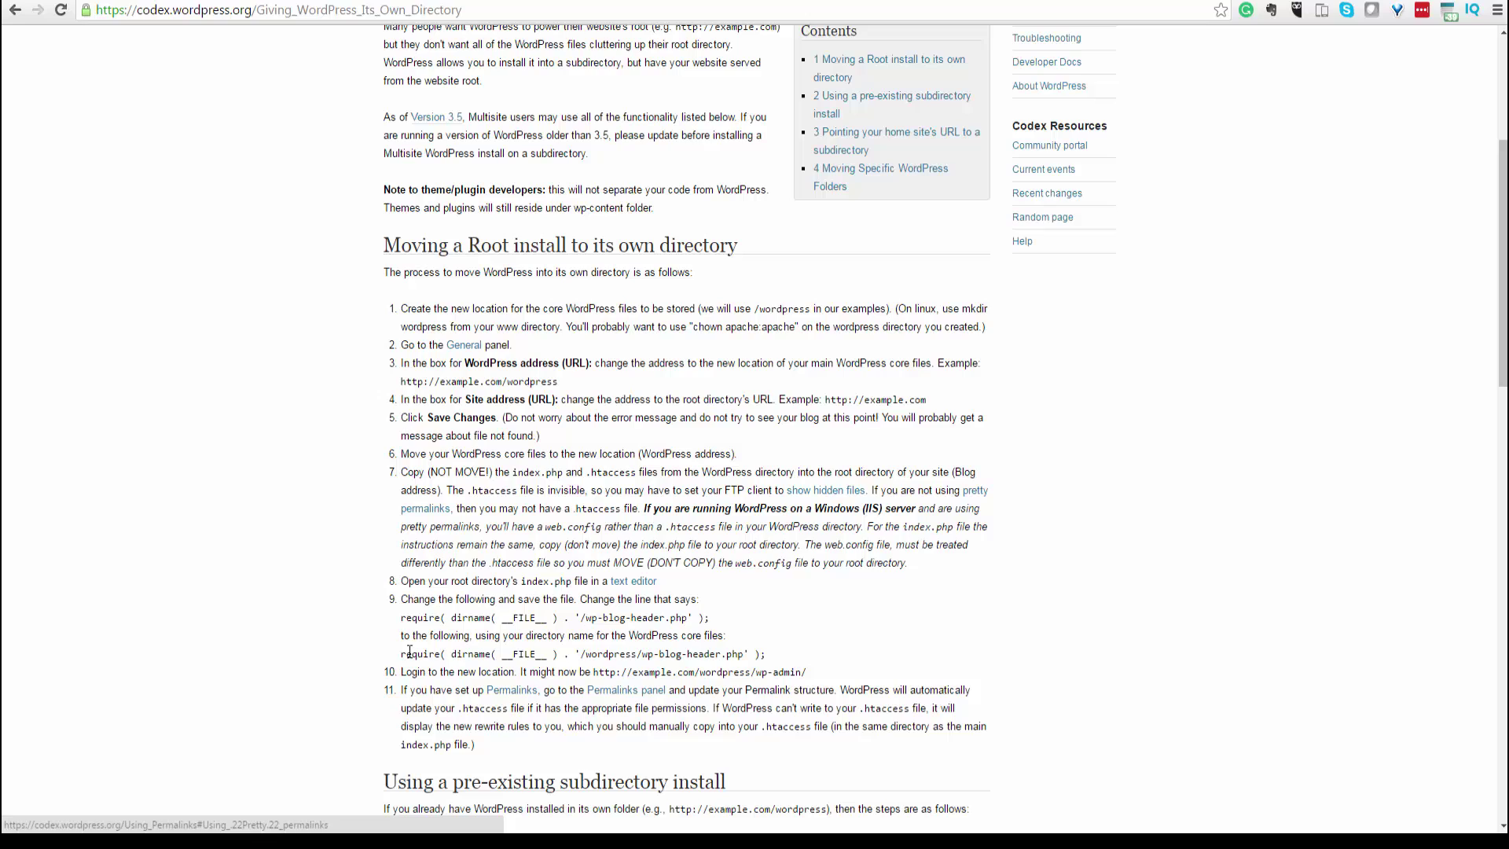